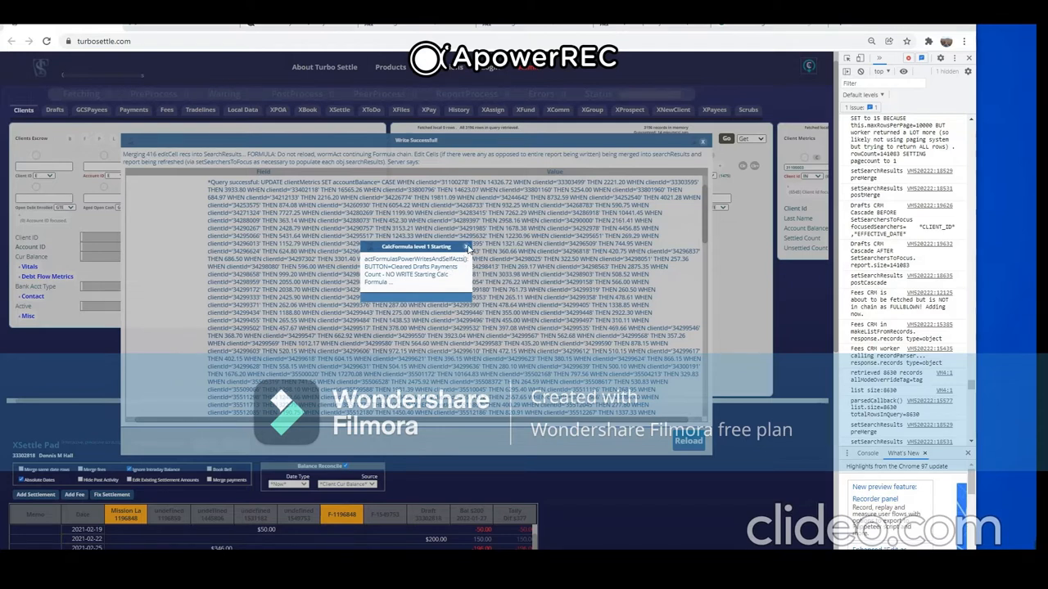
Dismiss the formula progress notices and the write report while the automated button chain runs.
left_click(466, 246)
left_click(703, 142)
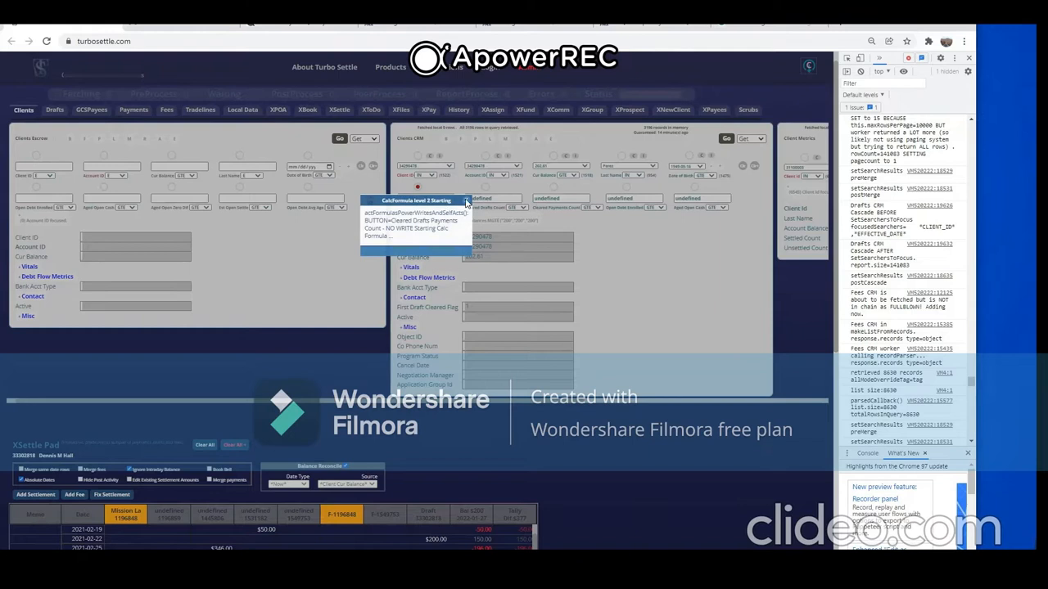
left_click(467, 244)
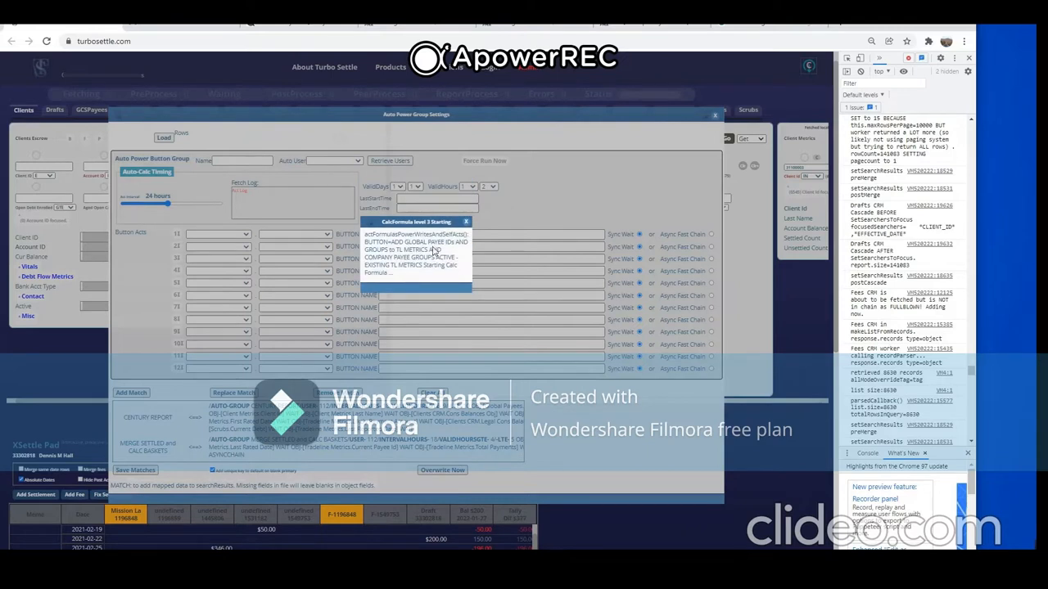
left_click(465, 235)
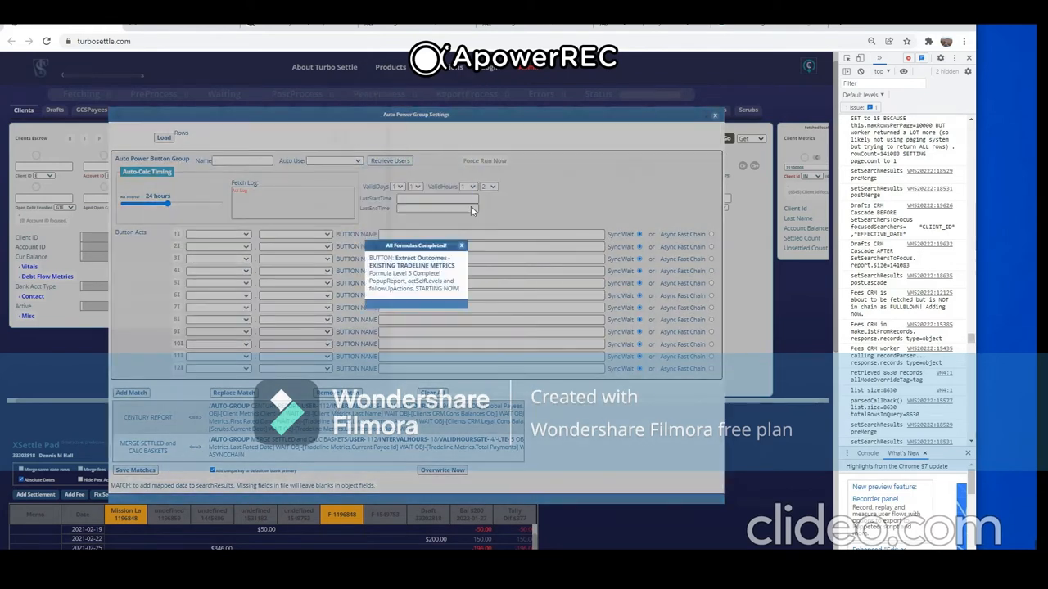
left_click(464, 245)
Load the CENTURY REPORT group in the Auto Power Group Settings to view its button chain, and close the settings.
double_click(326, 414)
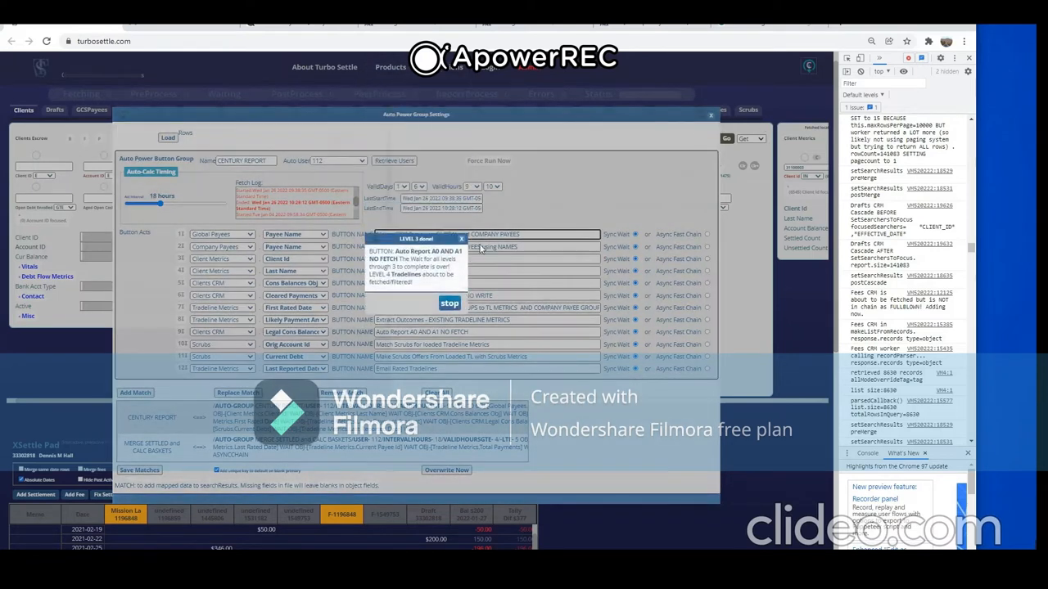
left_click(465, 246)
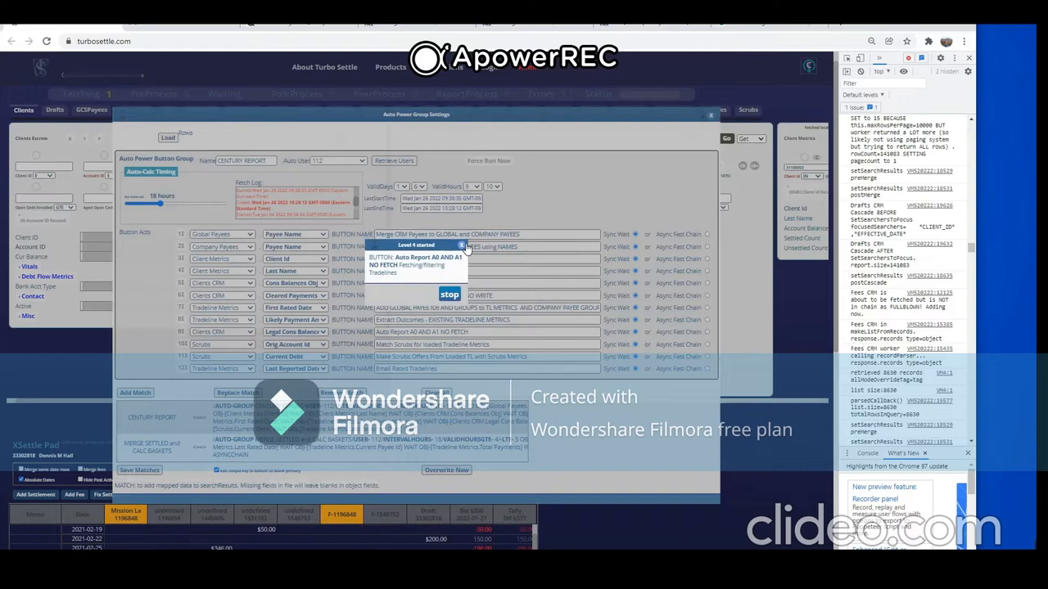
left_click(710, 116)
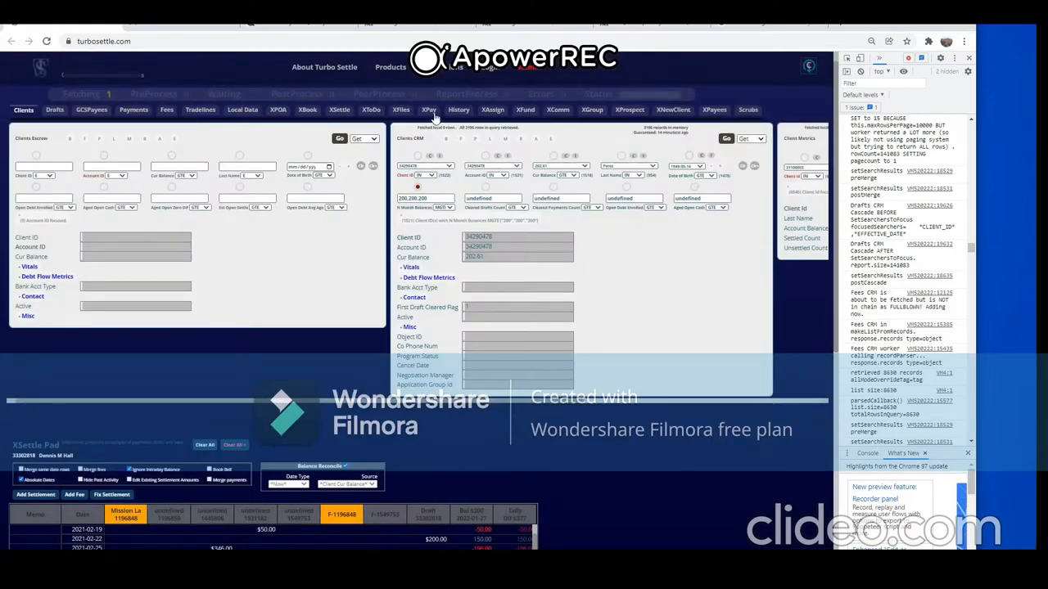
Open the Tradeline Metrics list in Tradelines and examine the Last Auto Offer and Likely Settle Rate columns, selecting a rated tradeline.
left_click(197, 111)
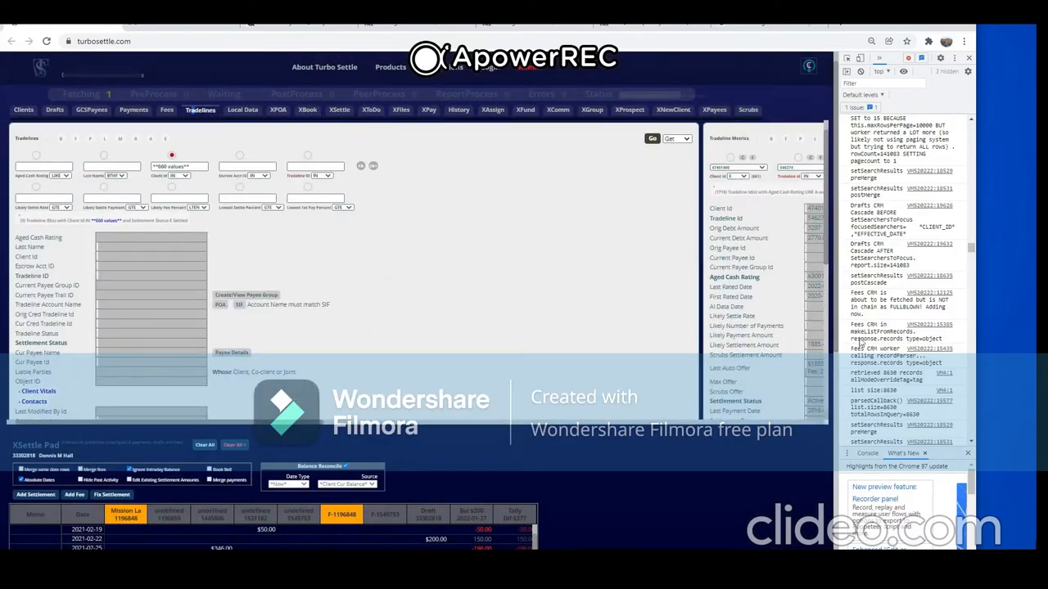
left_click(773, 196)
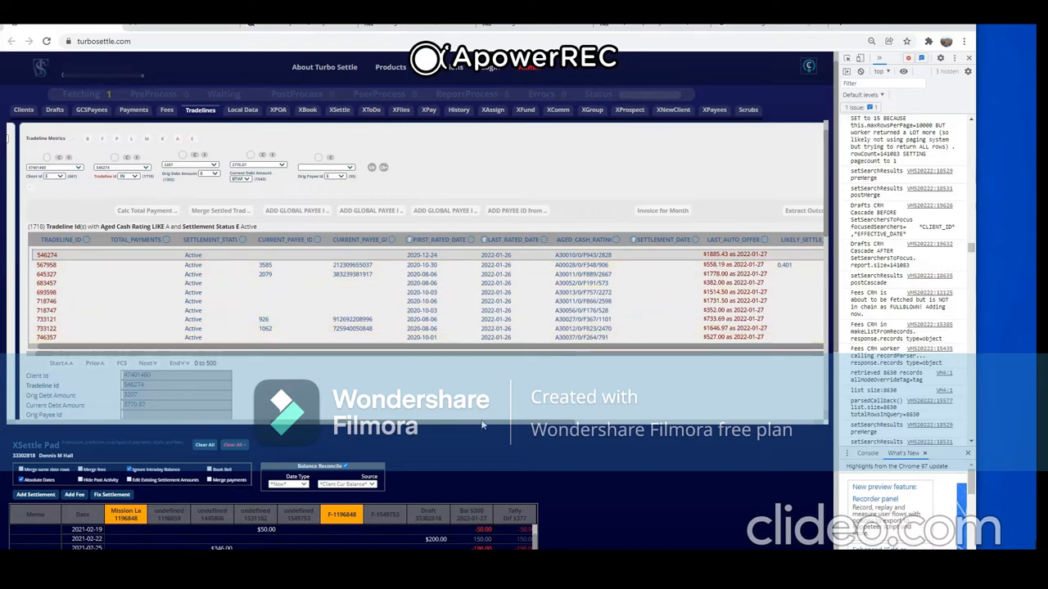
scroll(552, 382, "right", 3)
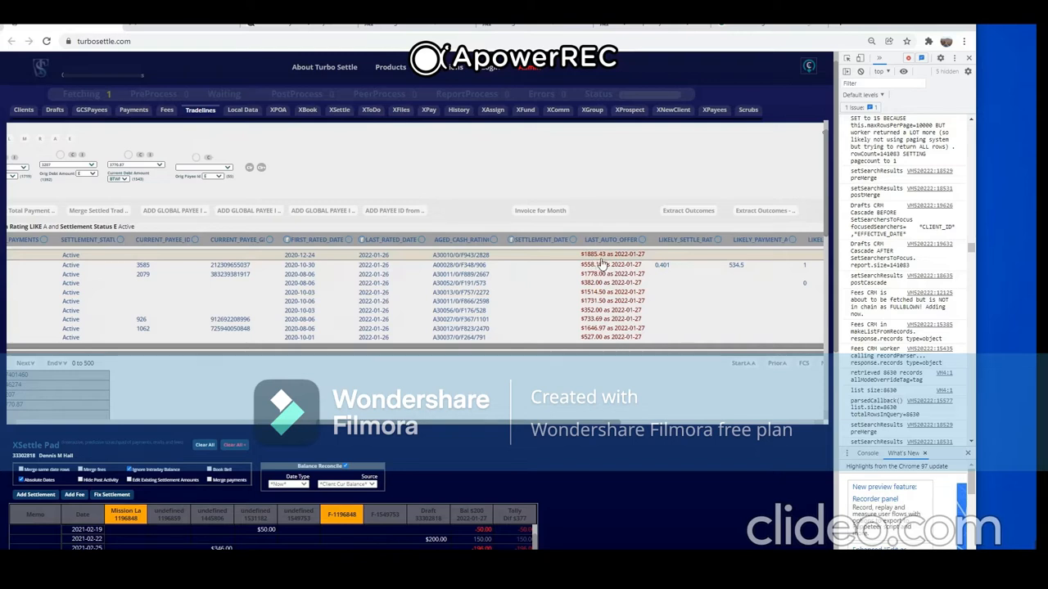
left_click(644, 268)
scroll(641, 266, "down", 3)
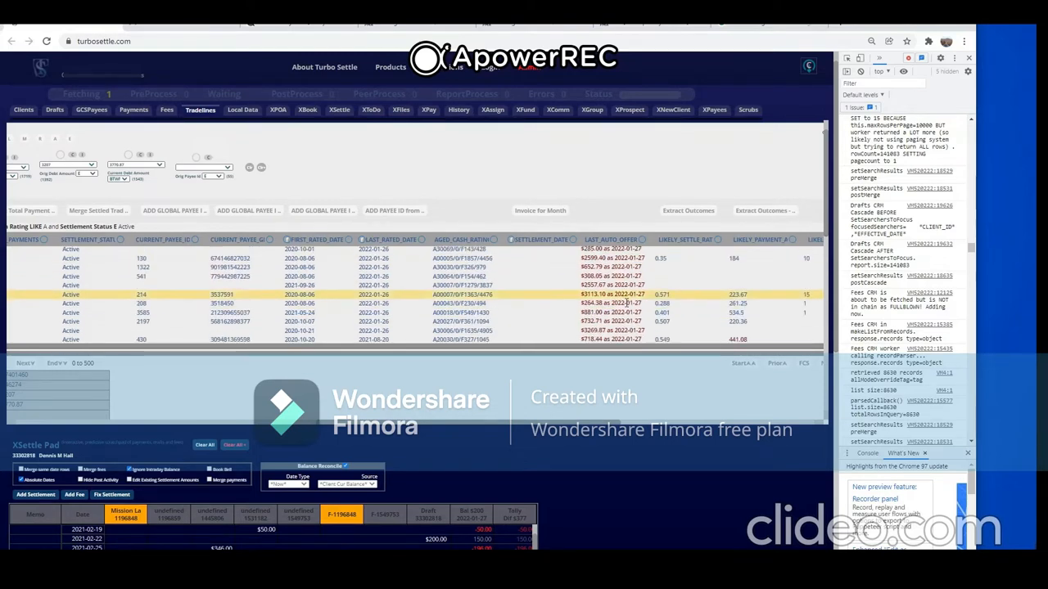
left_click(622, 259)
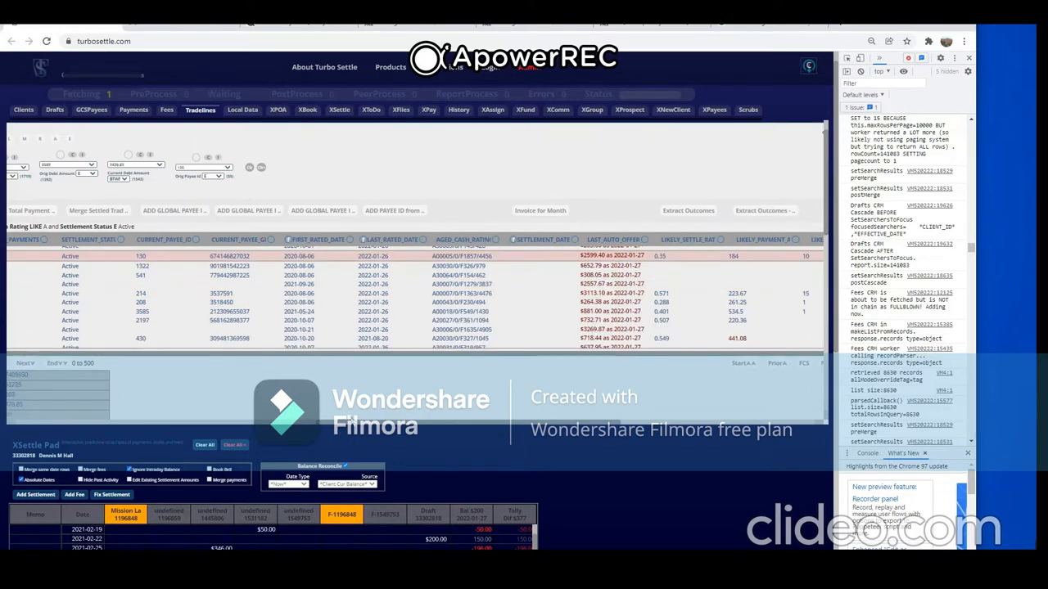
scroll(509, 306, "up", 2)
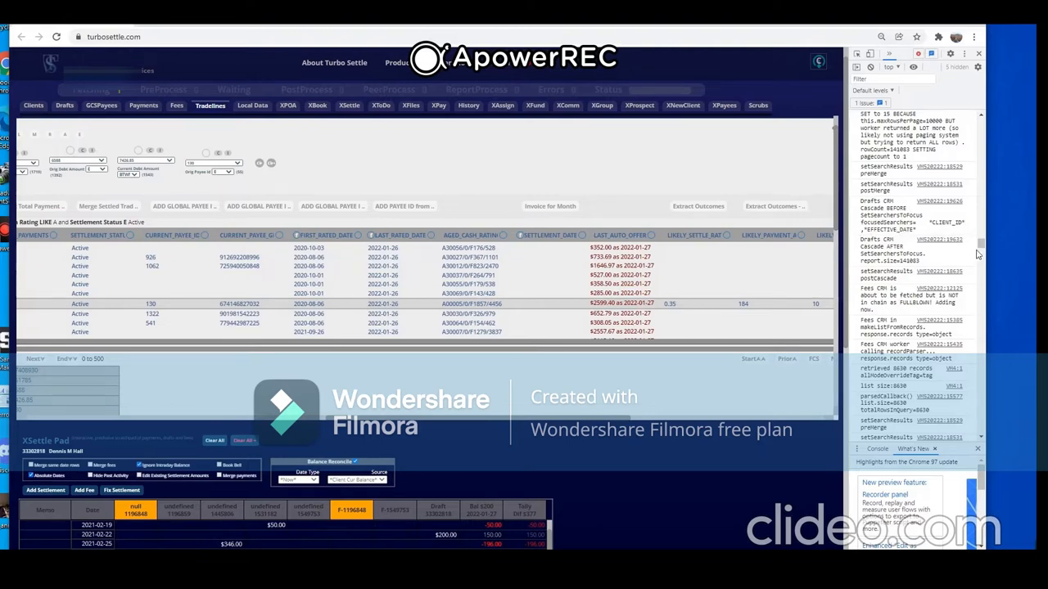
Review the console log of edited cells and the selected tradeline's Last Auto Offer field in its record.
mouse_move(981, 244)
left_mouse_down()
mouse_move(991, 445)
mouse_move(990, 233)
left_mouse_up()
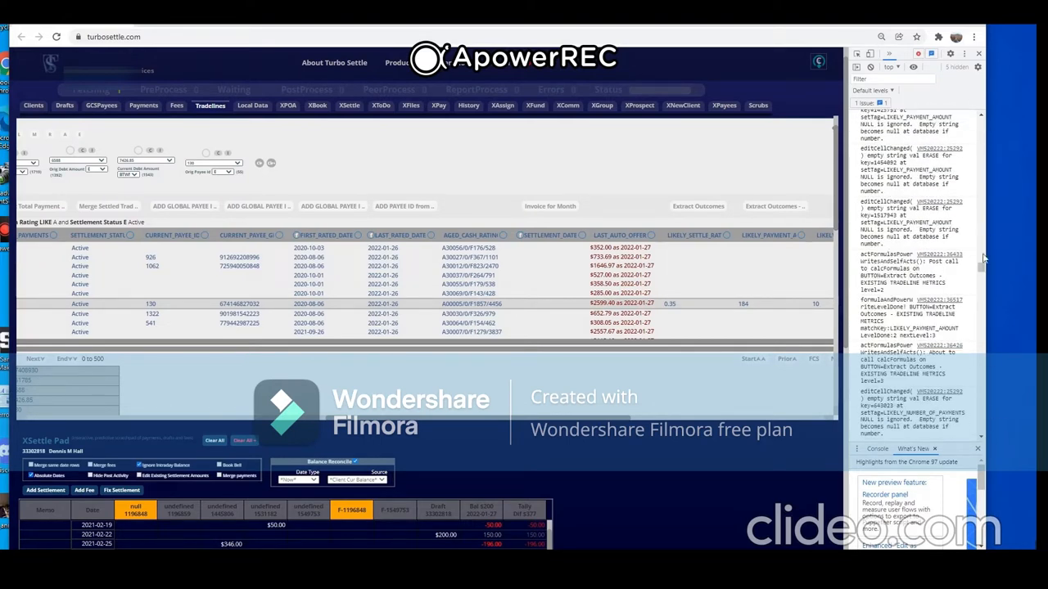
left_click_drag(982, 271, 982, 350)
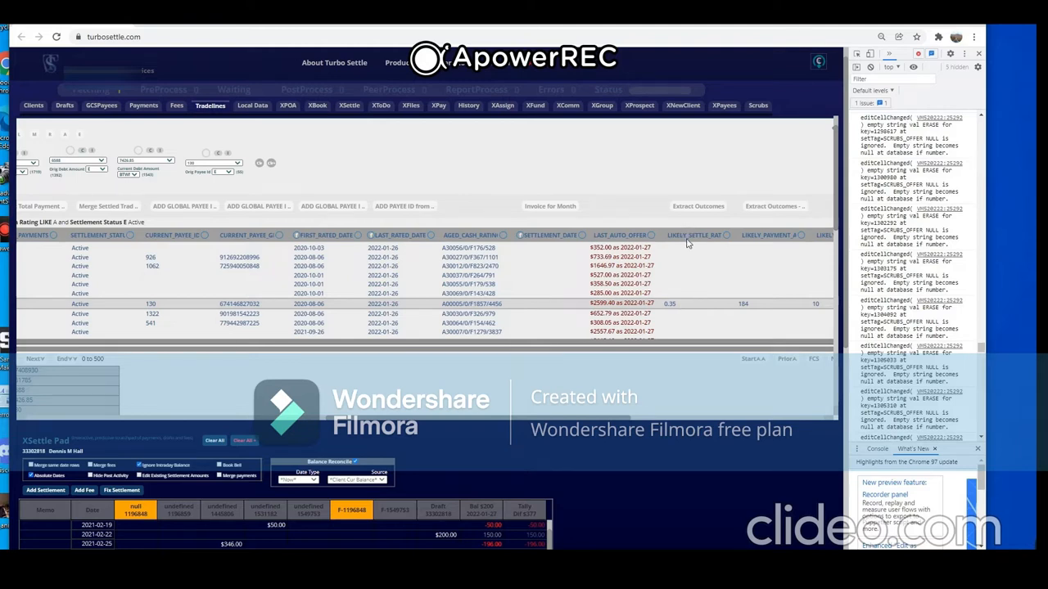
left_click(676, 304)
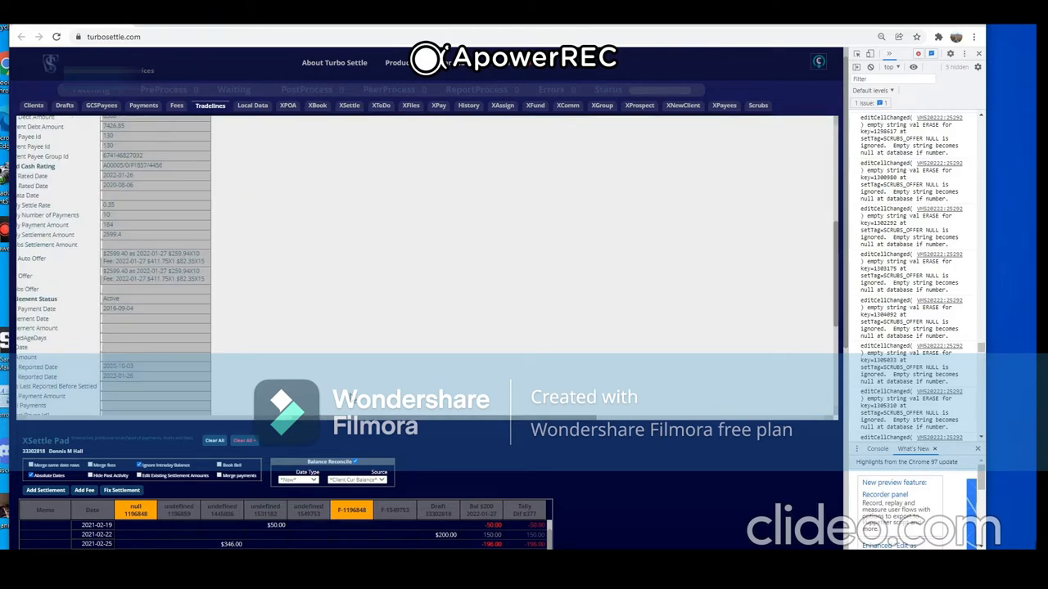
left_click(114, 262)
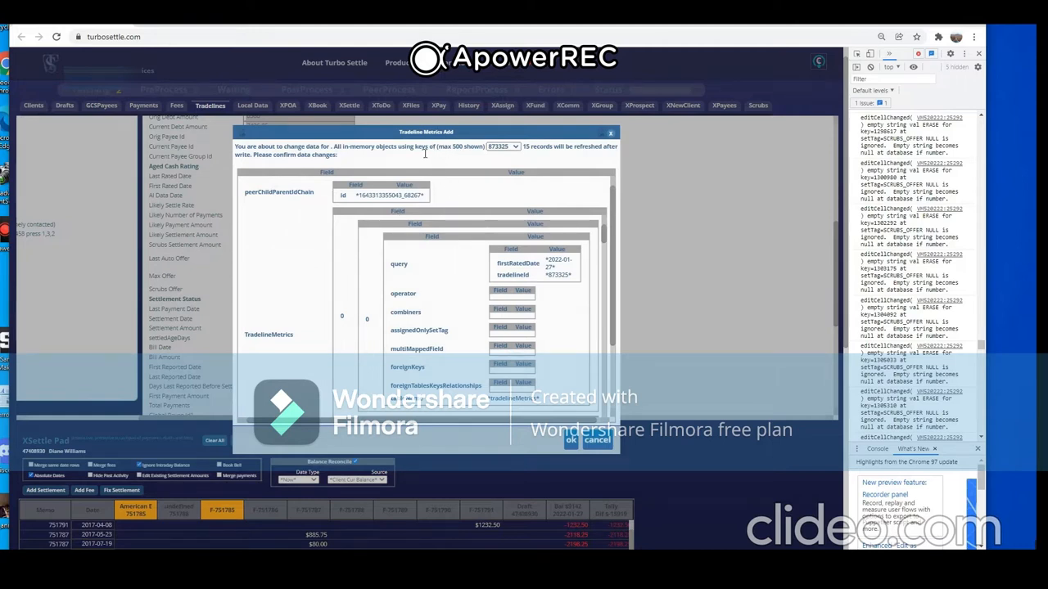
Confirm the Tradeline Metrics Add write and dismiss the formula level notices of the Auto Report A0 AND A1 NO FETCH button.
key("Return")
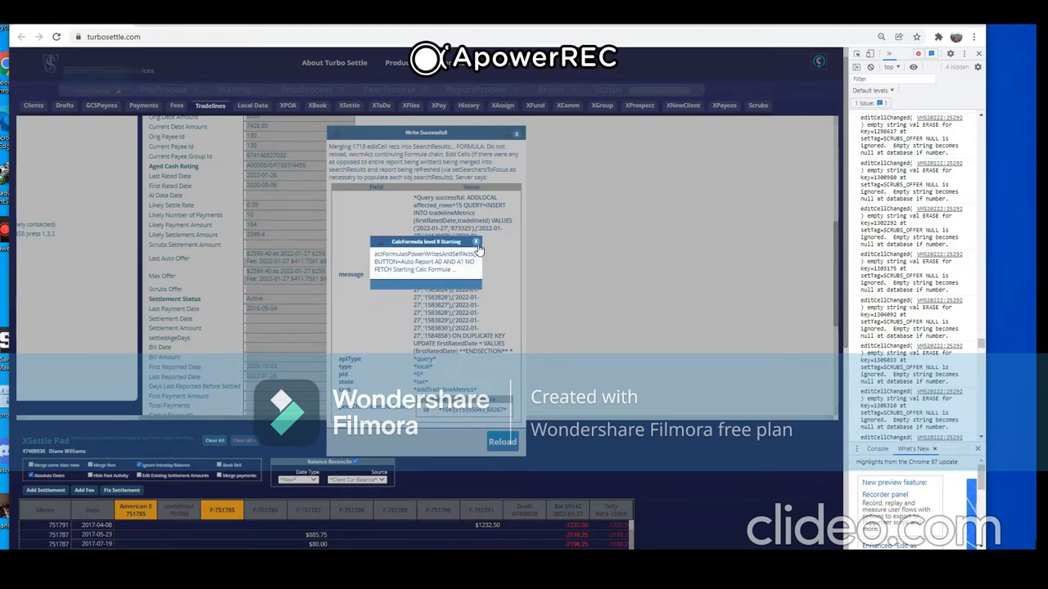
left_click(479, 241)
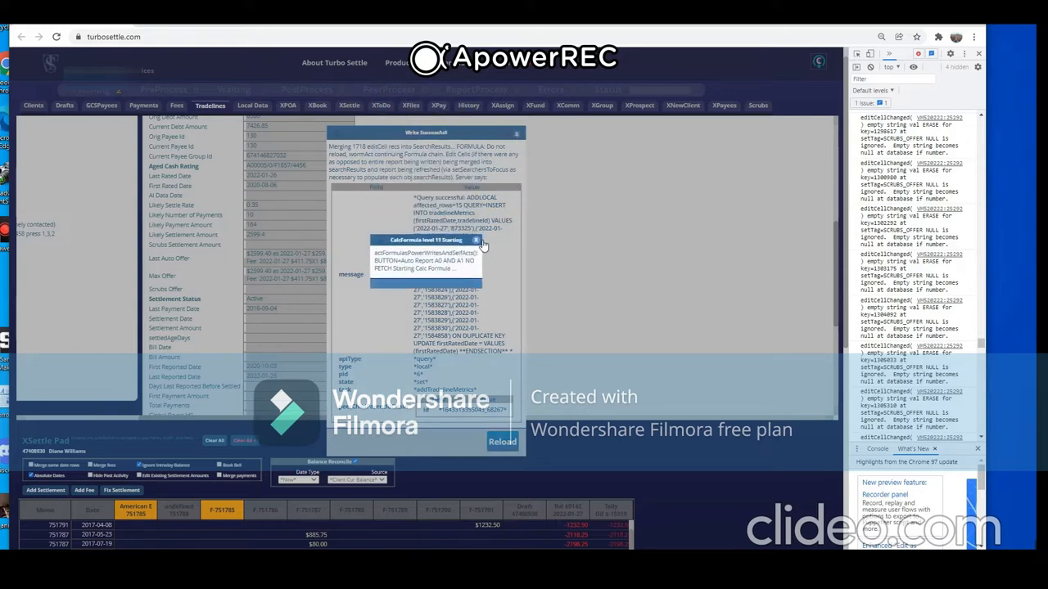
left_click(480, 242)
left_click(478, 242)
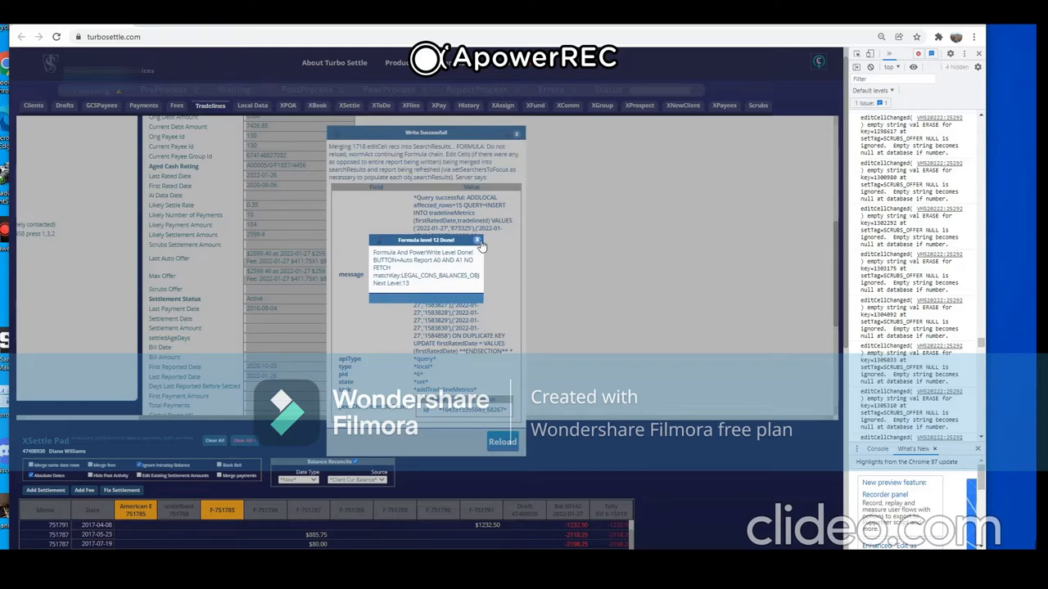
left_click(479, 243)
left_click(479, 242)
left_click(479, 241)
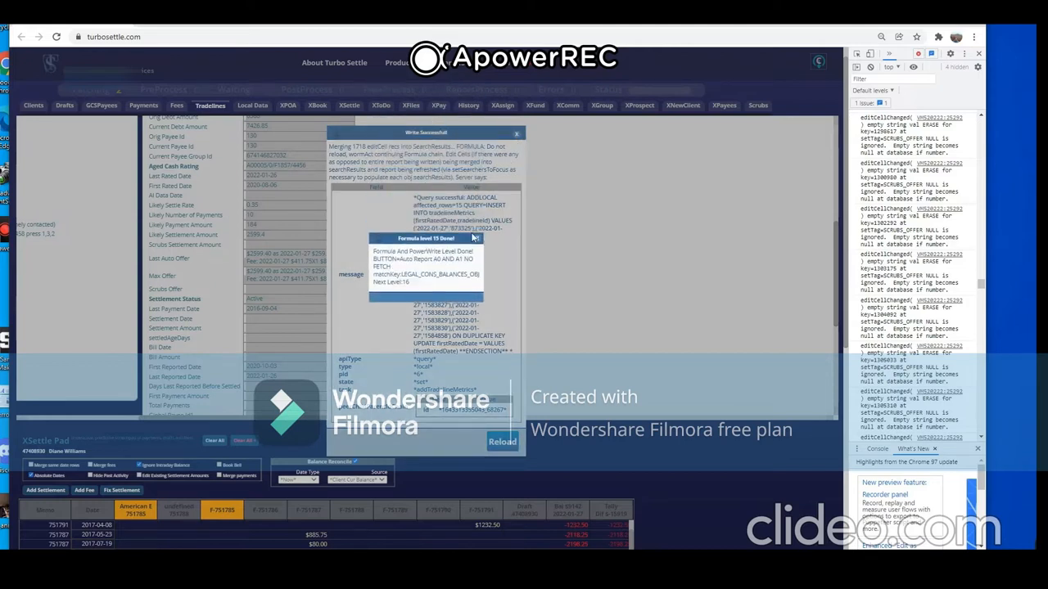
left_click(479, 239)
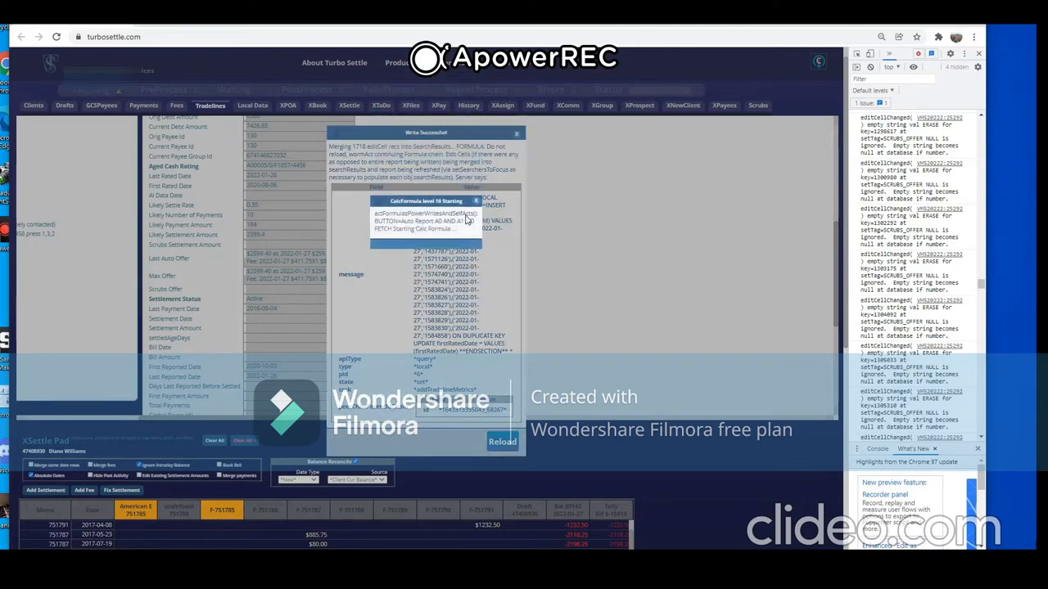
left_click(476, 201)
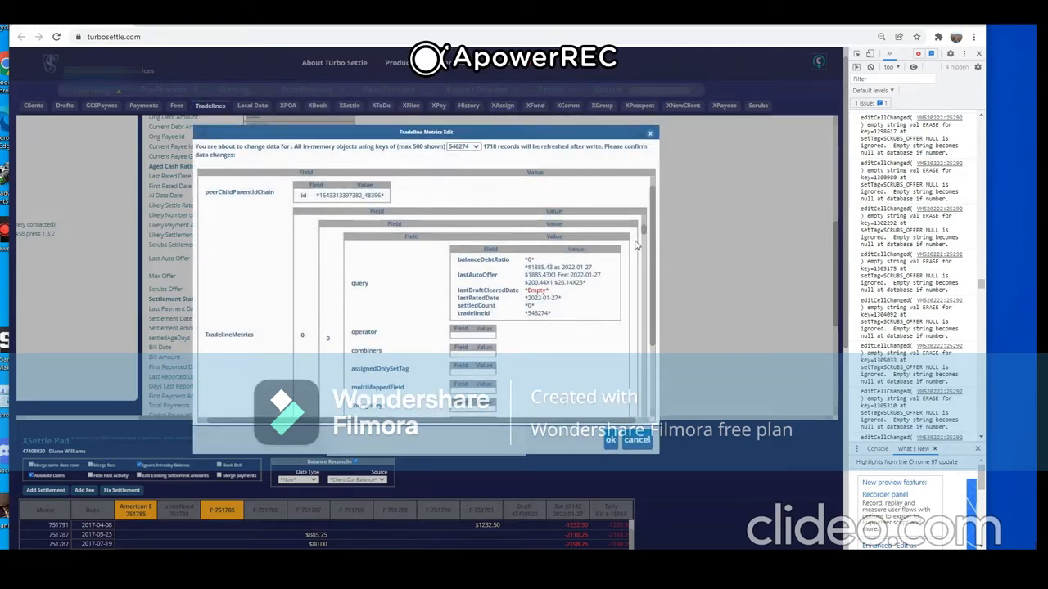
Examine the pending Tradeline Metrics Edit changes and the Last Auto Offer values in the tradeline report.
scroll(644, 234, "down", 1)
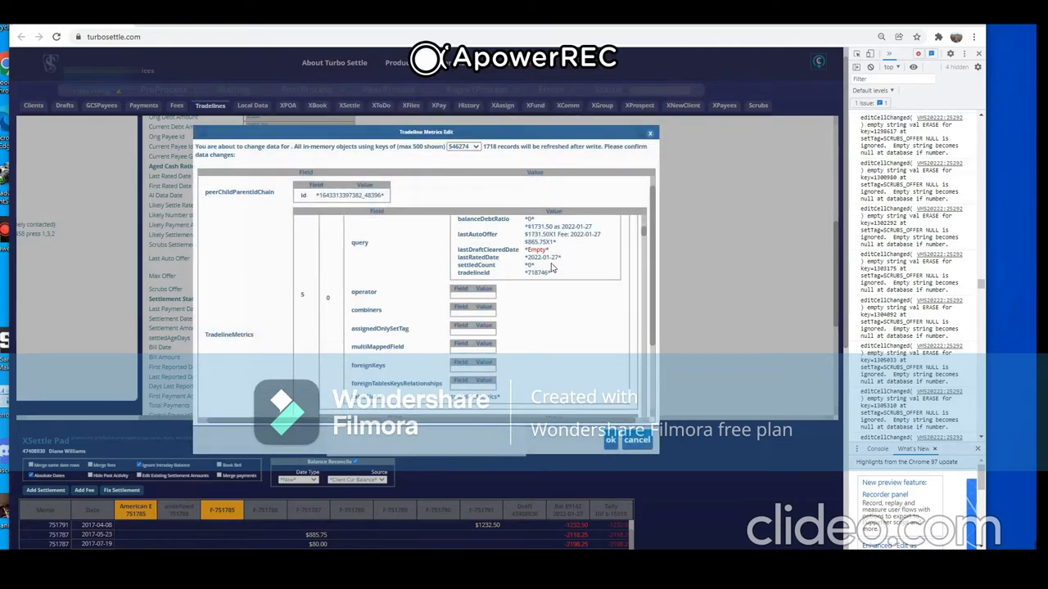
scroll(541, 274, "down", 3)
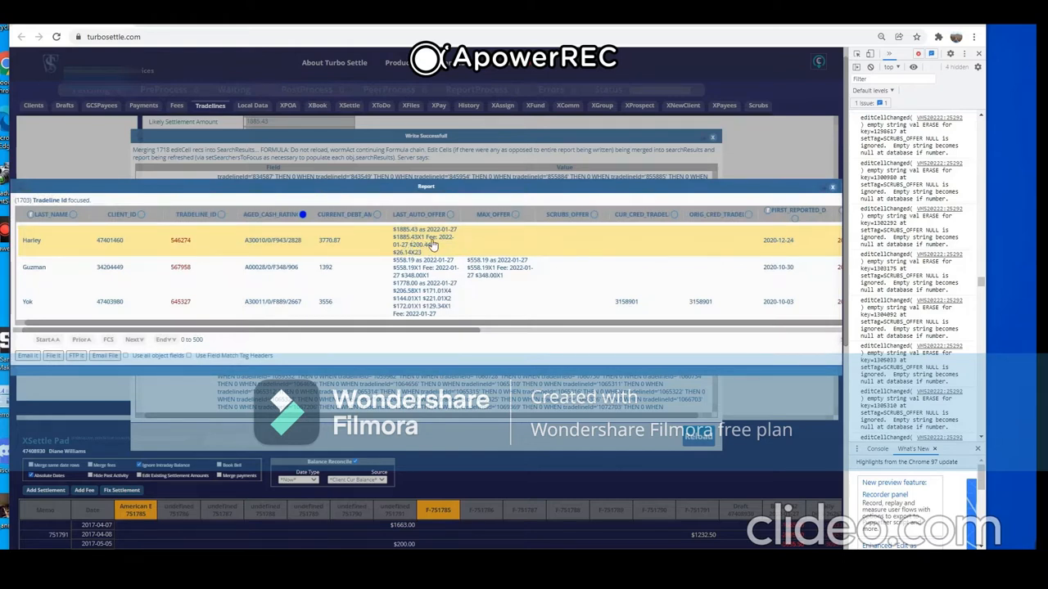
left_click(440, 249)
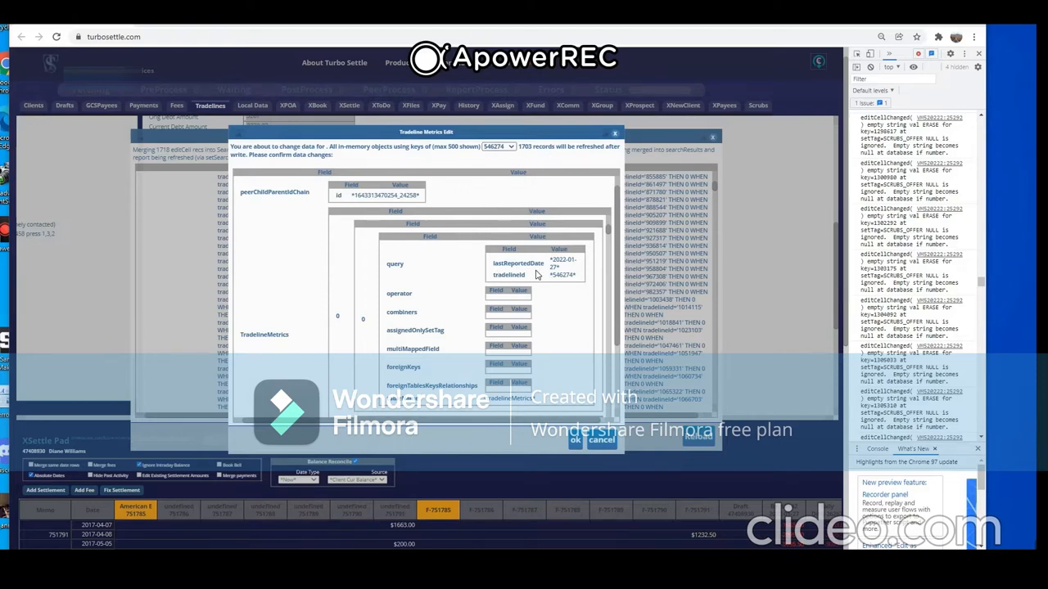
Confirm the Tradeline Metrics Edit setting the last reported date to 2022-01-27, and close the completion notice and write report.
key("Return")
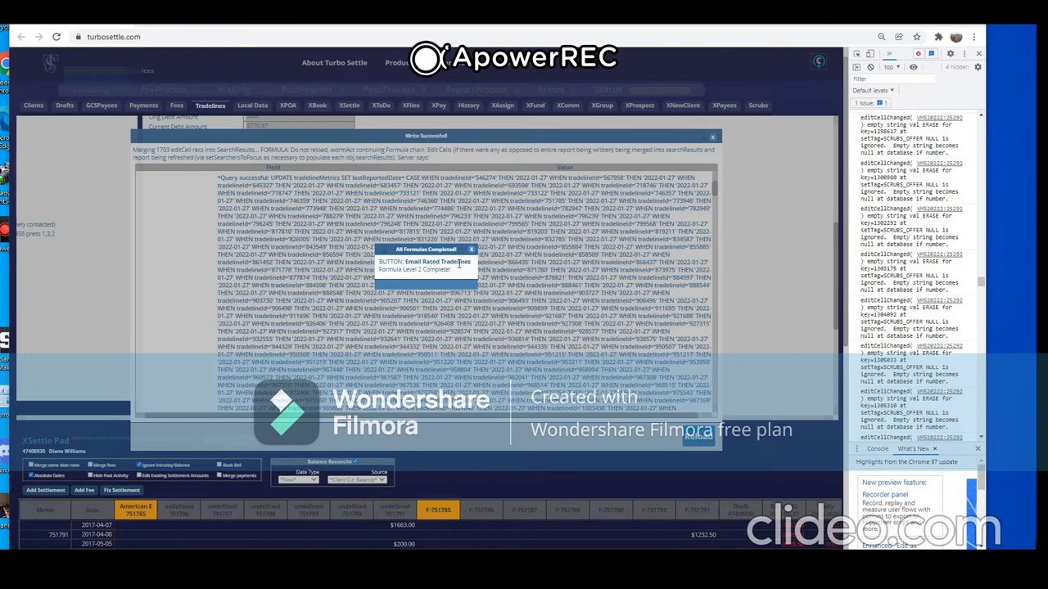
left_click(471, 250)
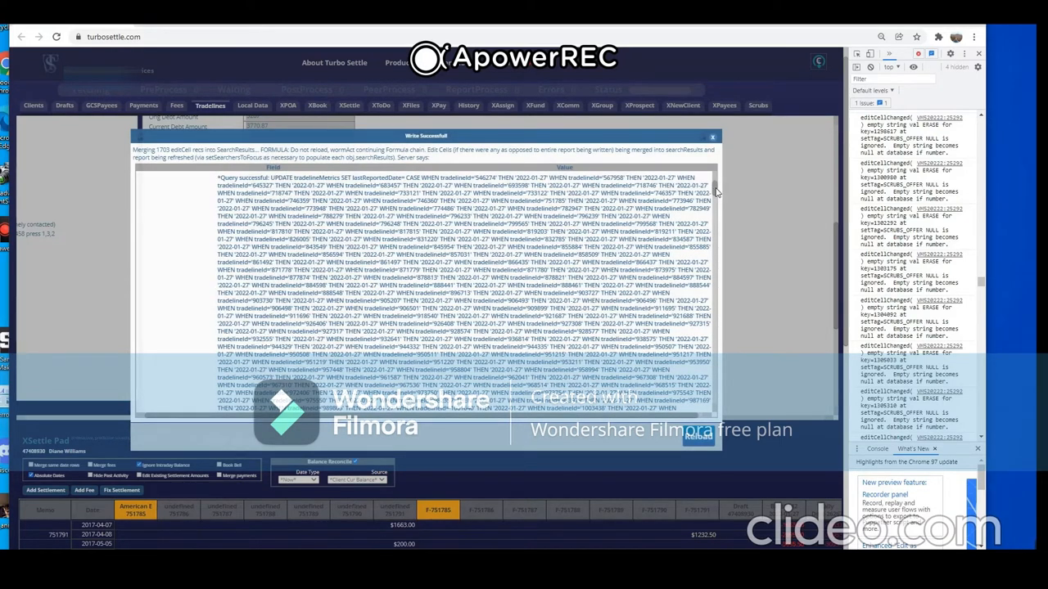
scroll(716, 192, "down", 1)
scroll(715, 189, "up", 1)
left_click(713, 137)
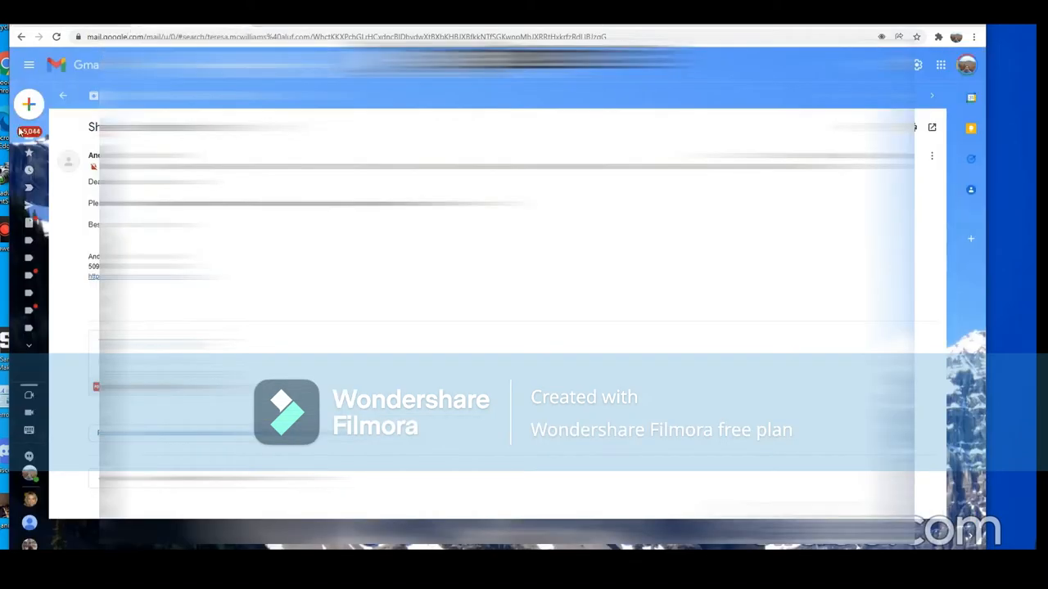
Switch to Gmail, refresh the inbox and open the newly received TurboSettle Report email with the attached spreadsheet.
mouse_move(37, 139)
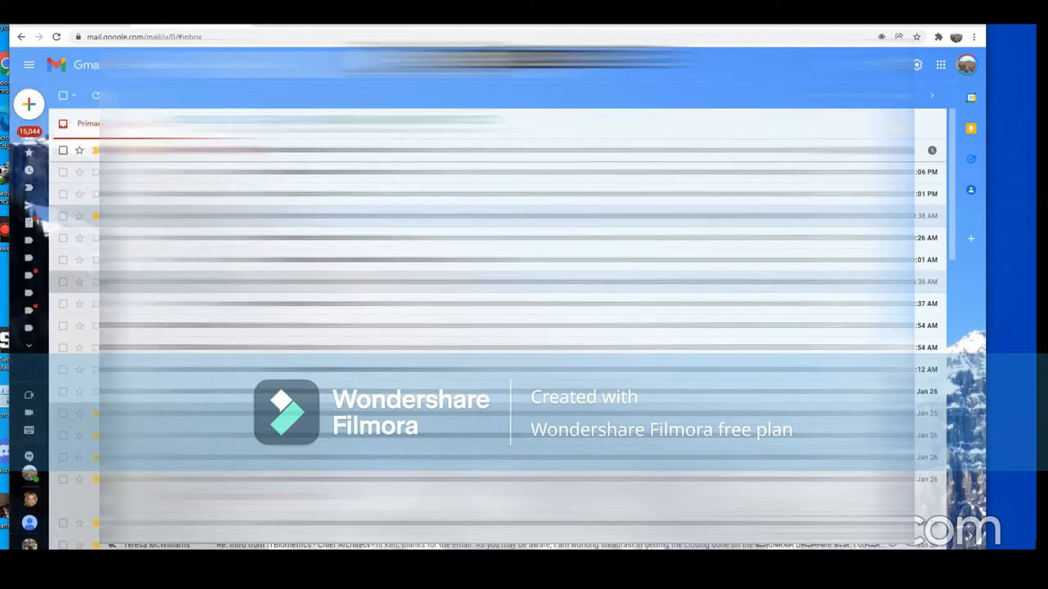
left_click(57, 36)
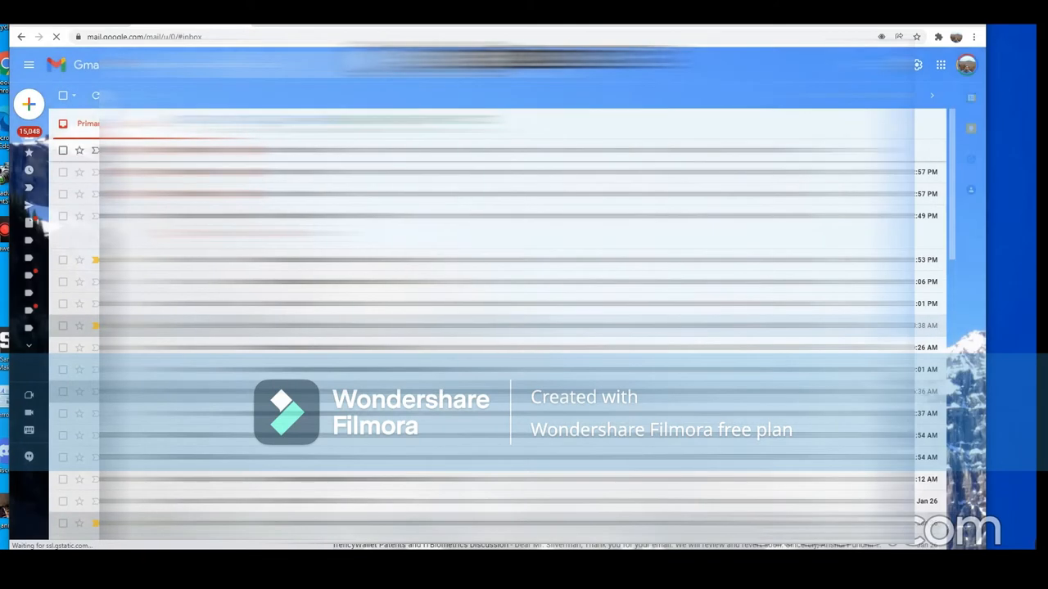
left_click(246, 151)
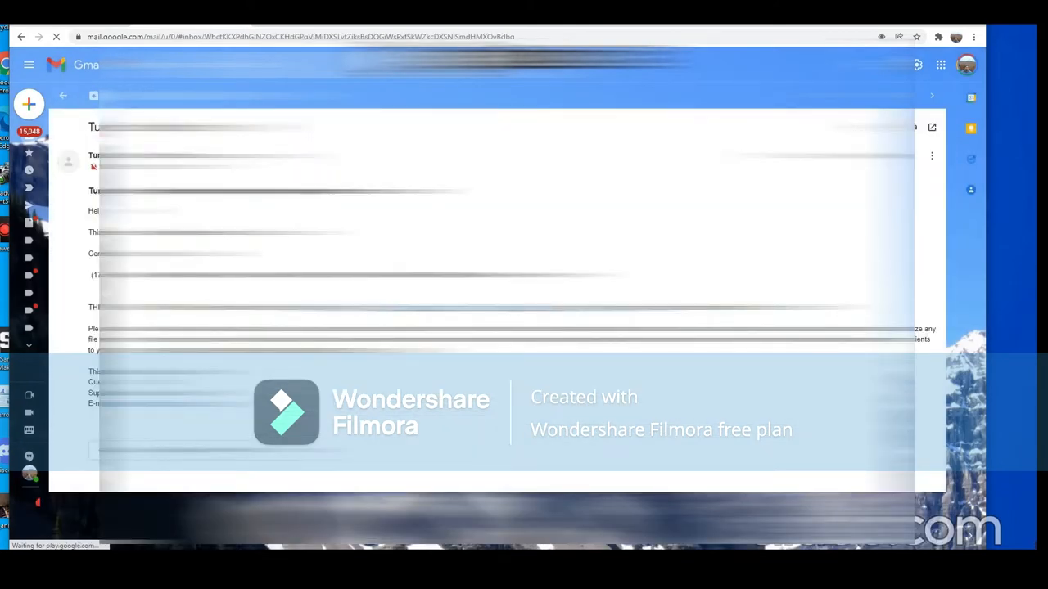
left_click(34, 138)
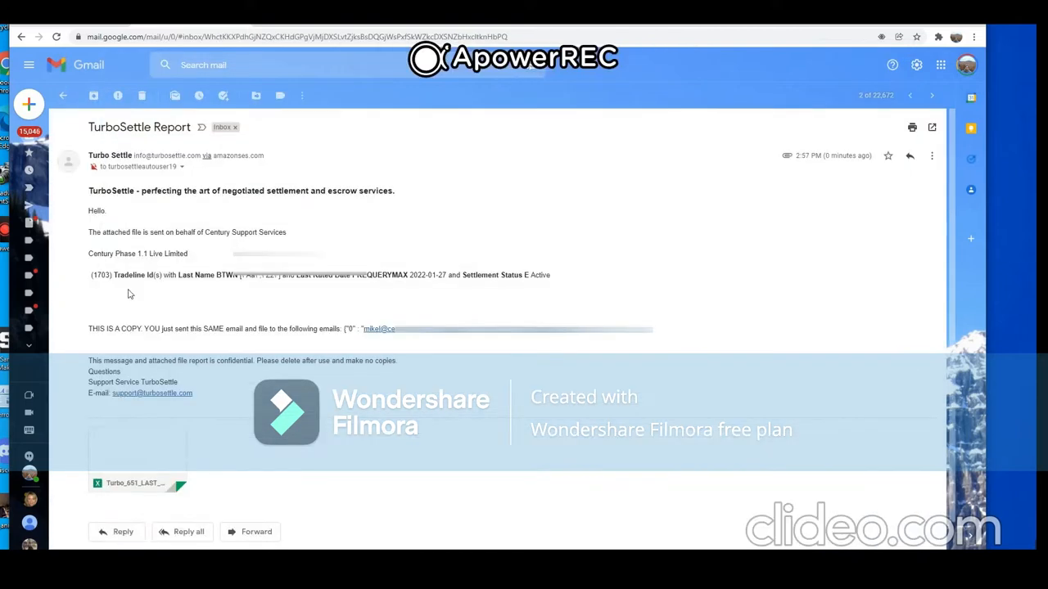
Open the email's attached Excel report and unlock it by entering the document password.
left_click(156, 489)
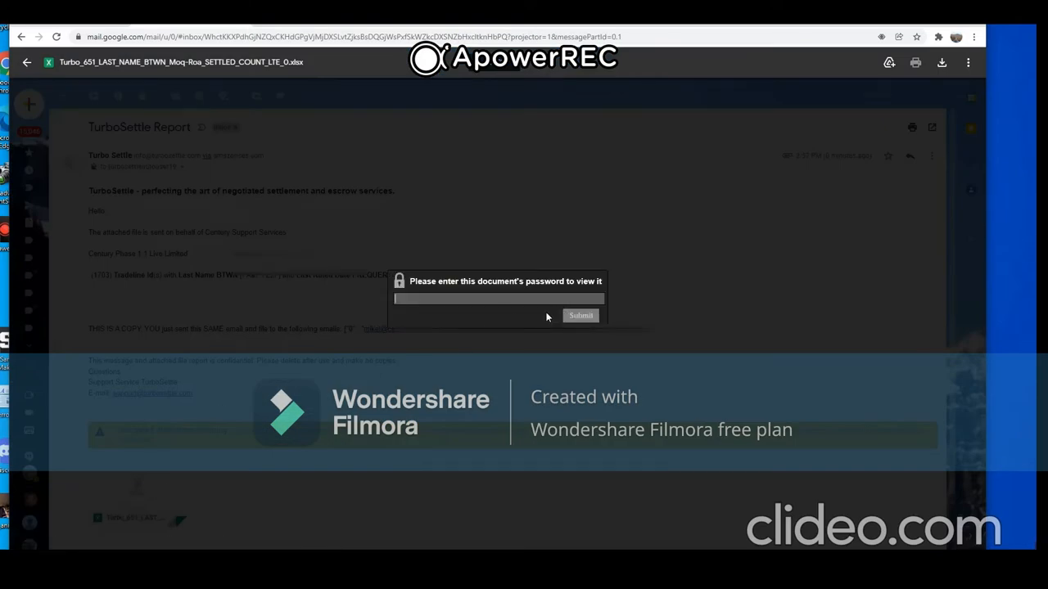
type("****")
left_click(580, 316)
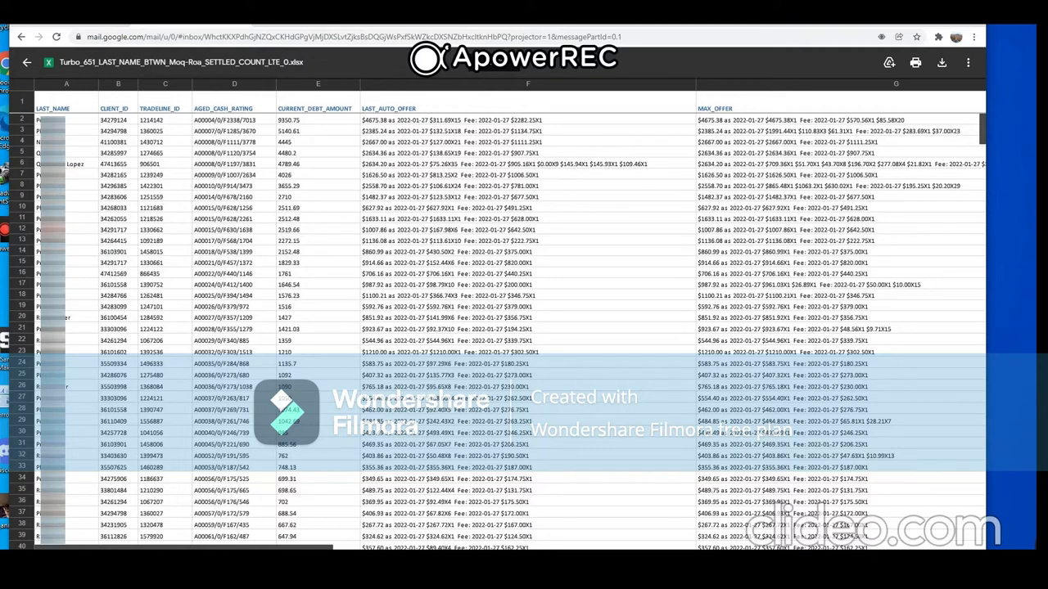
key("alt+Tab")
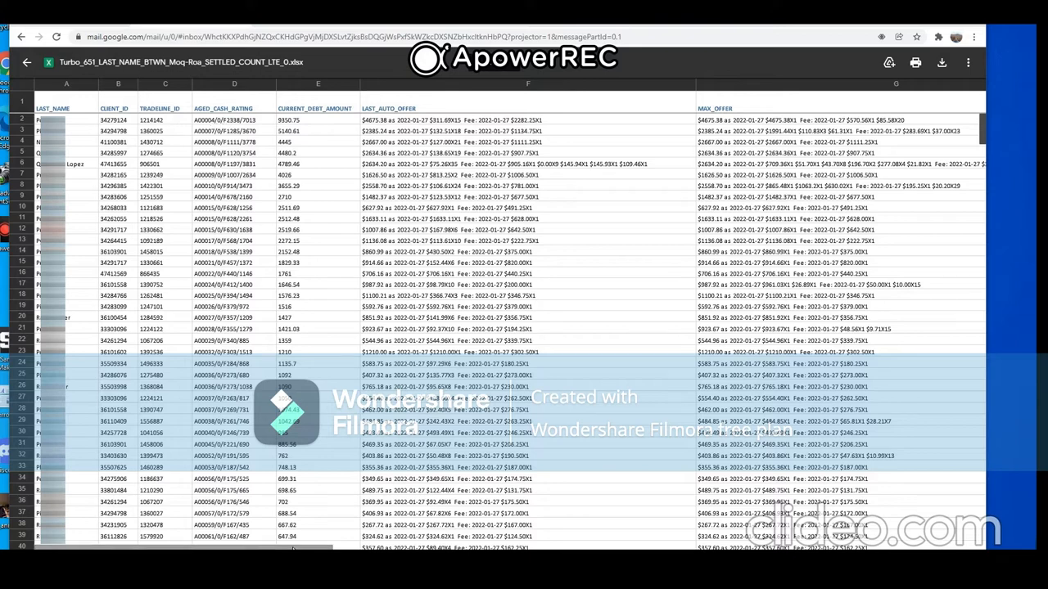
Examine the report's maximum offer, reported dates, likely settle rate, likely payment and cleared drafts columns.
left_click_drag(292, 549, 478, 549)
scroll(511, 316, "right", 2)
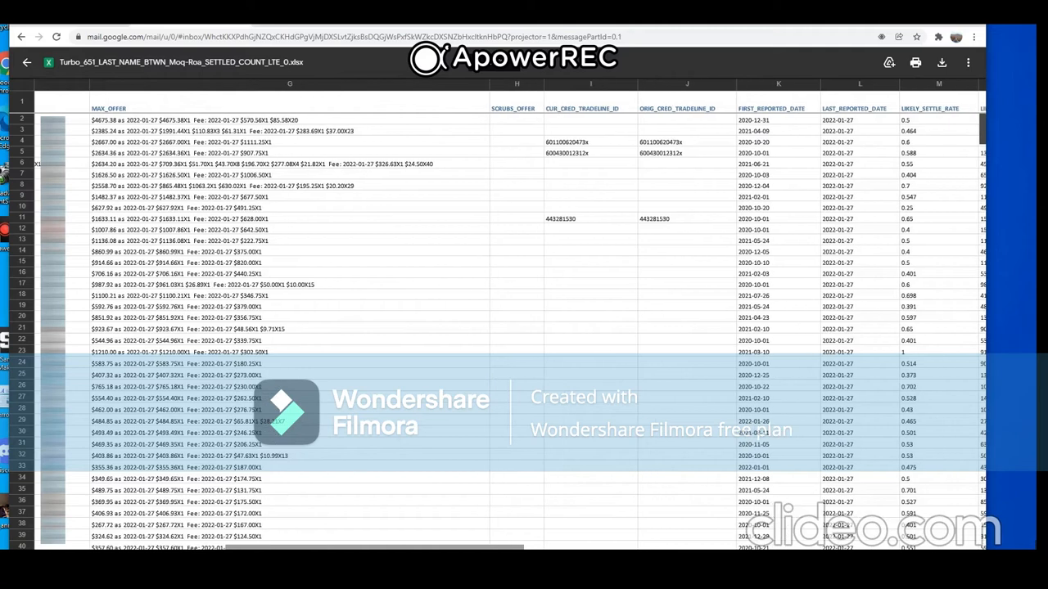
scroll(509, 339, "right", 10)
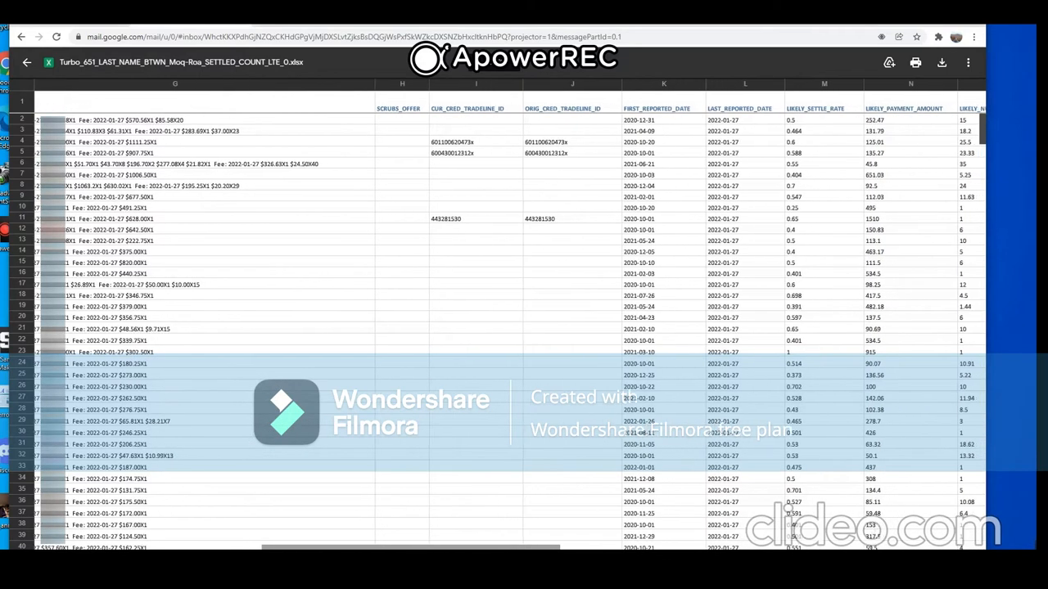
scroll(509, 339, "right", 5)
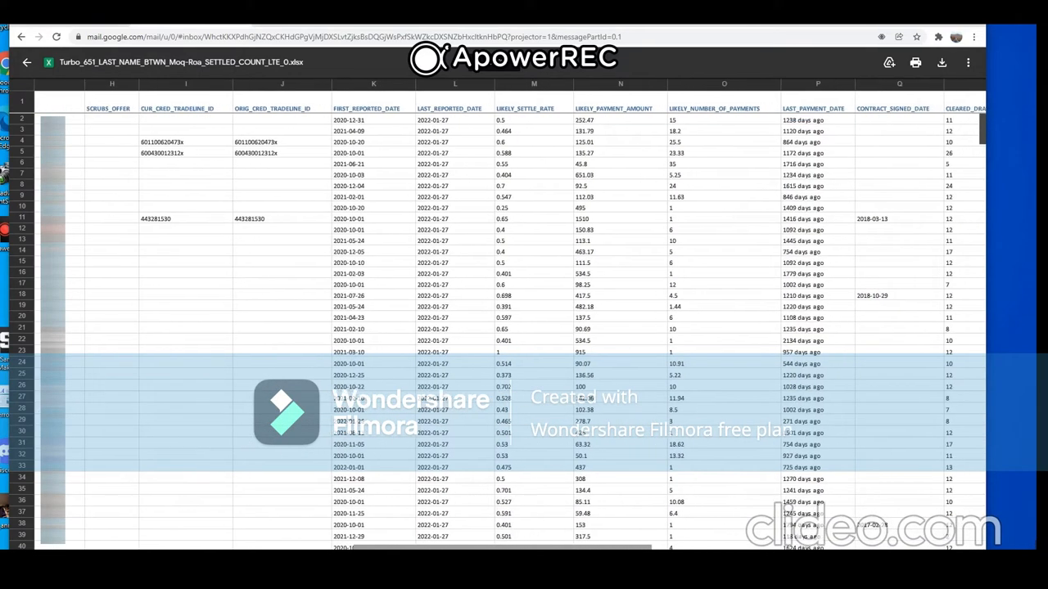
scroll(509, 339, "right", 1)
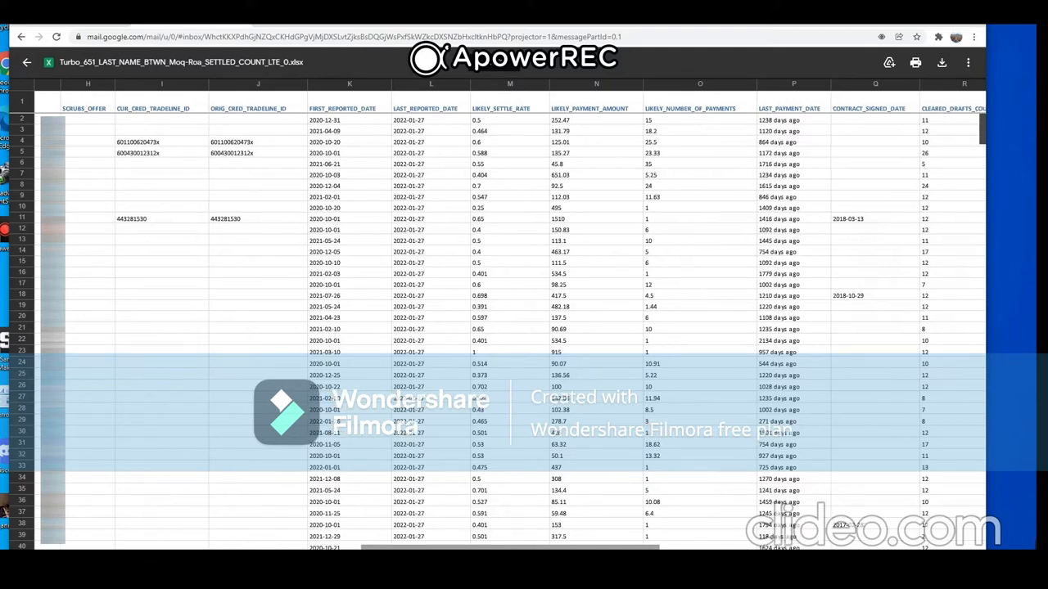
scroll(509, 339, "right", 8)
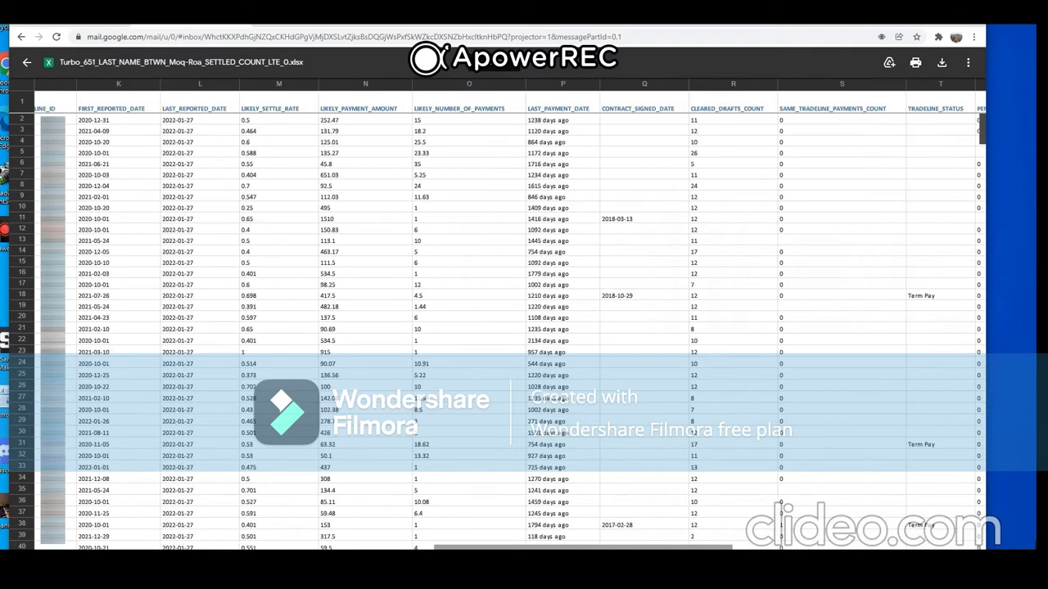
scroll(509, 339, "left", 5)
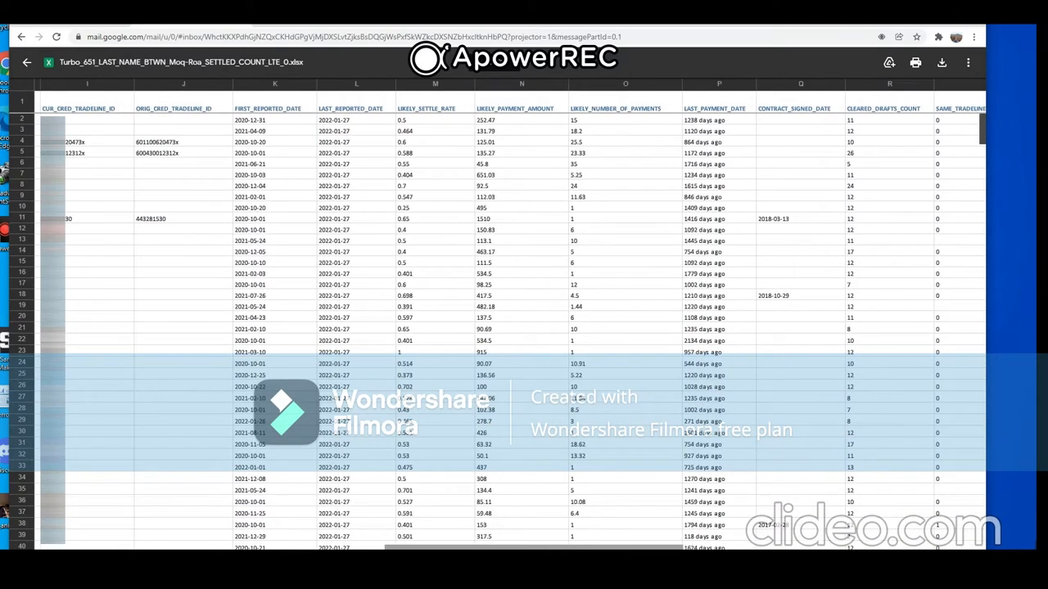
scroll(510, 338, "left", 2)
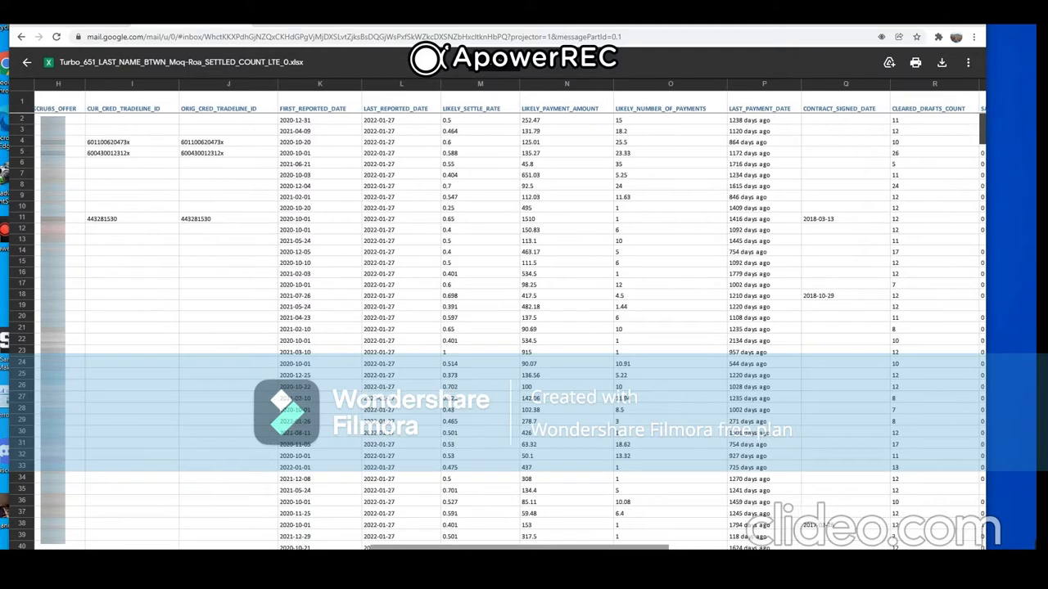
scroll(509, 339, "left", 20)
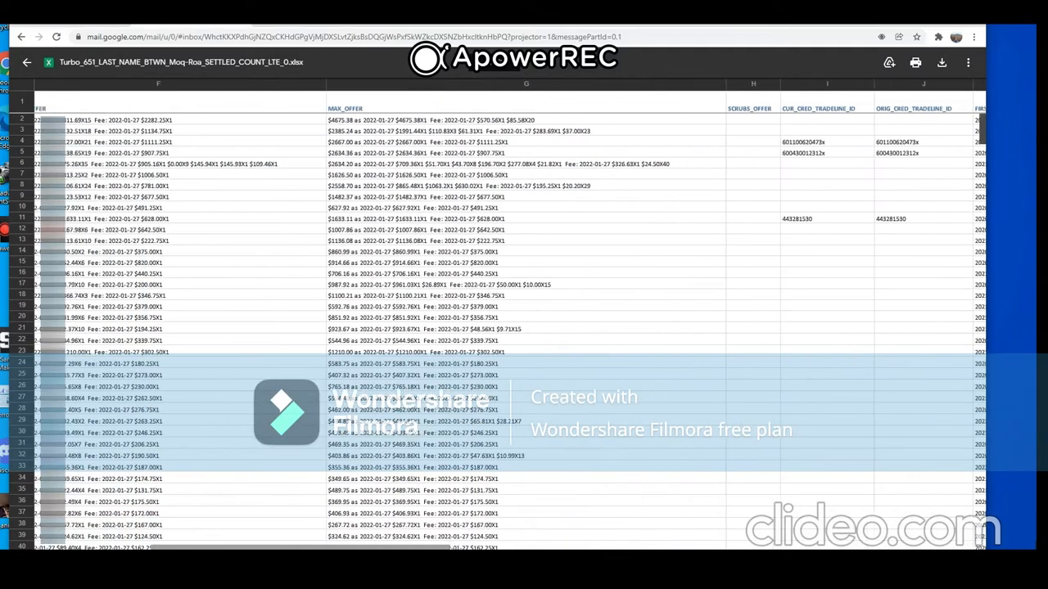
scroll(509, 339, "left", 10)
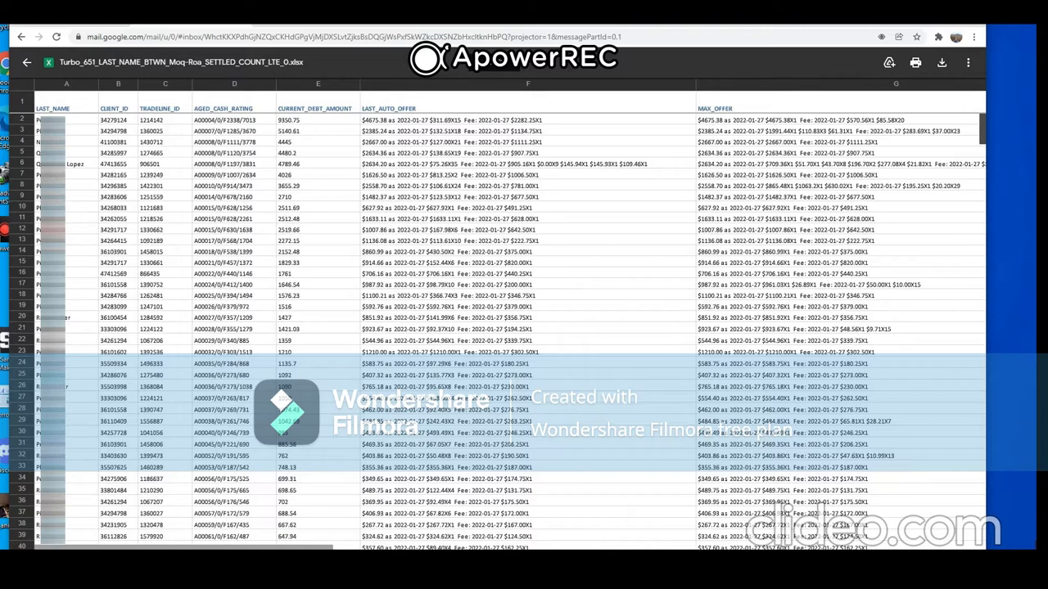
Examine the report's tradeline status, pending payments, recent issues, current and original payee, and mean settle age columns.
scroll(509, 339, "right", 20)
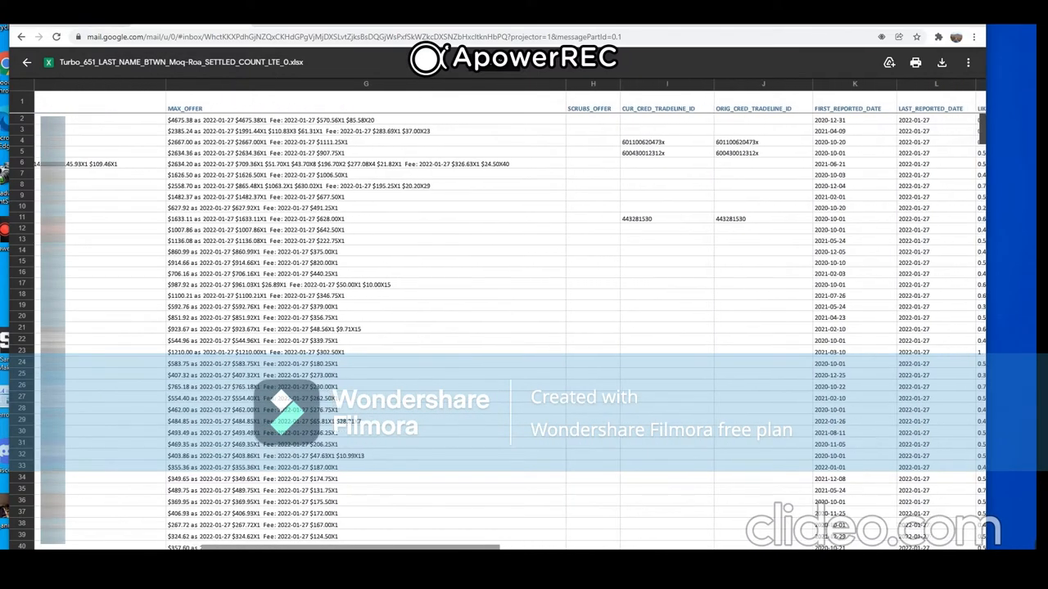
scroll(509, 339, "right", 3)
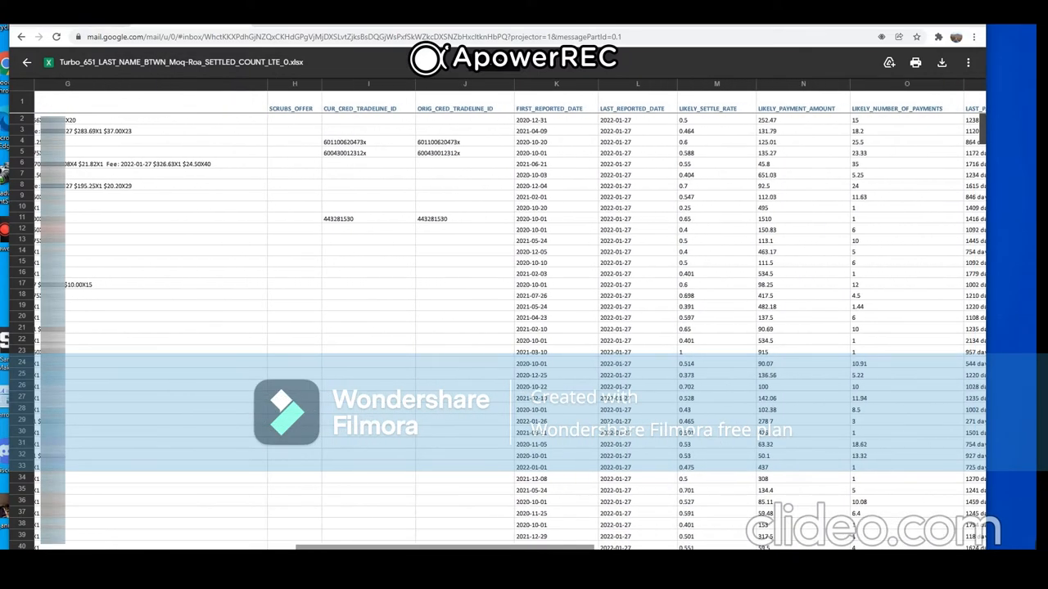
scroll(509, 339, "left", 4)
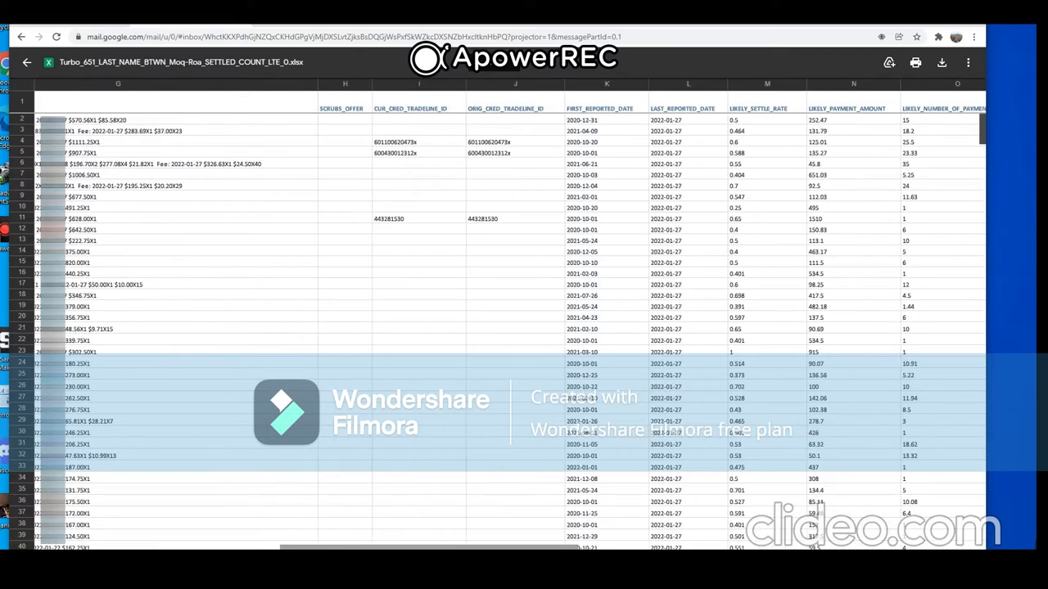
scroll(509, 339, "right", 15)
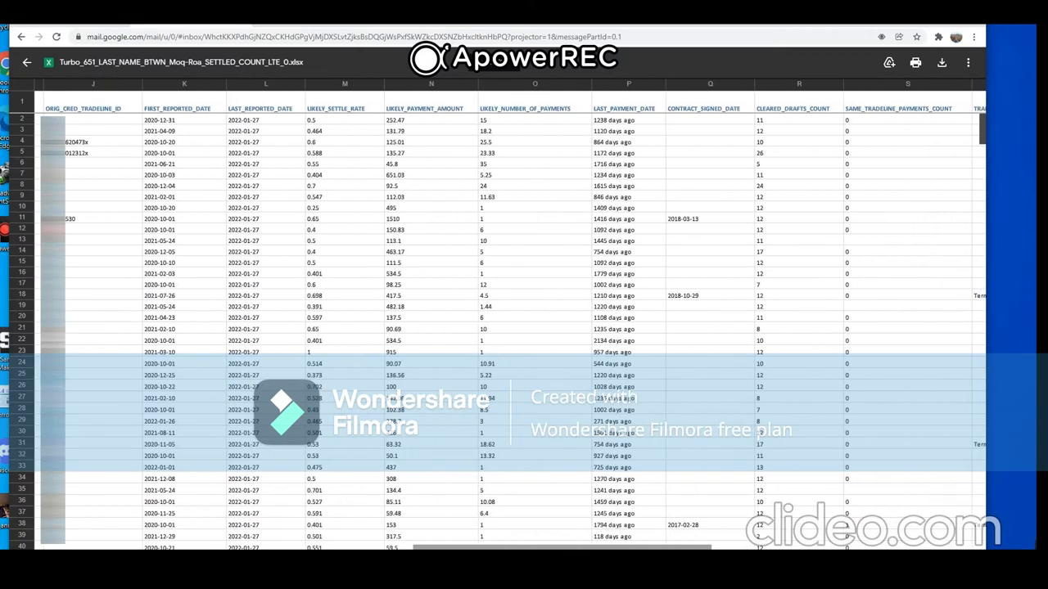
scroll(509, 339, "right", 15)
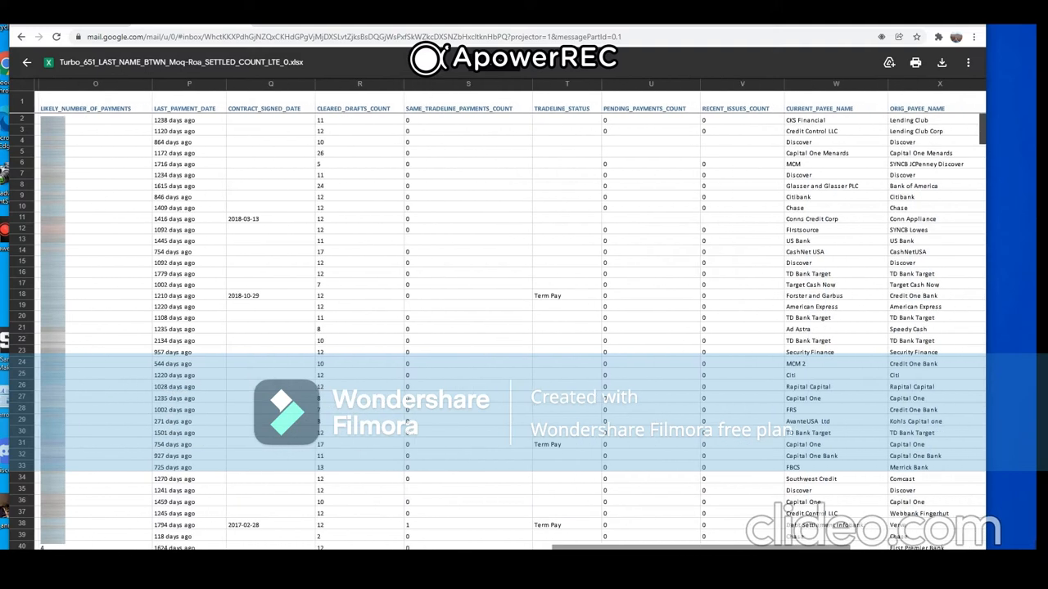
scroll(509, 339, "right", 3)
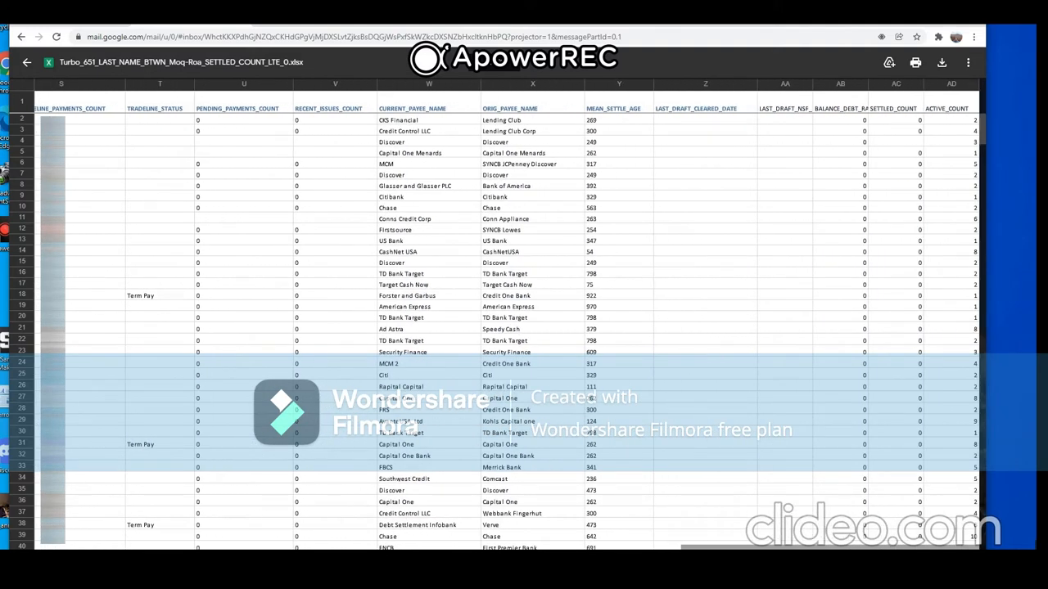
scroll(509, 339, "left", 3)
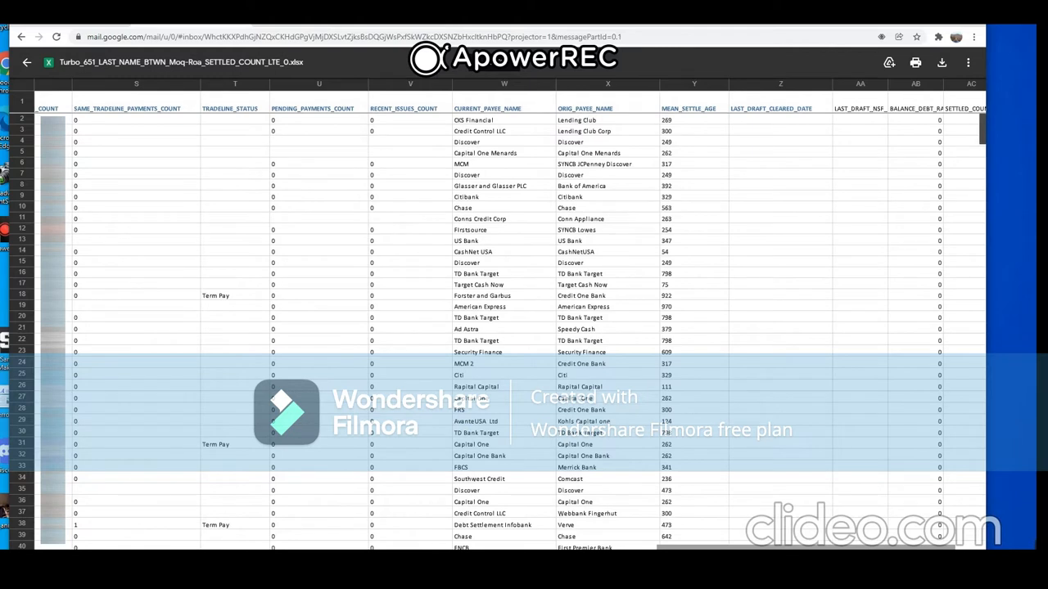
scroll(509, 339, "left", 2)
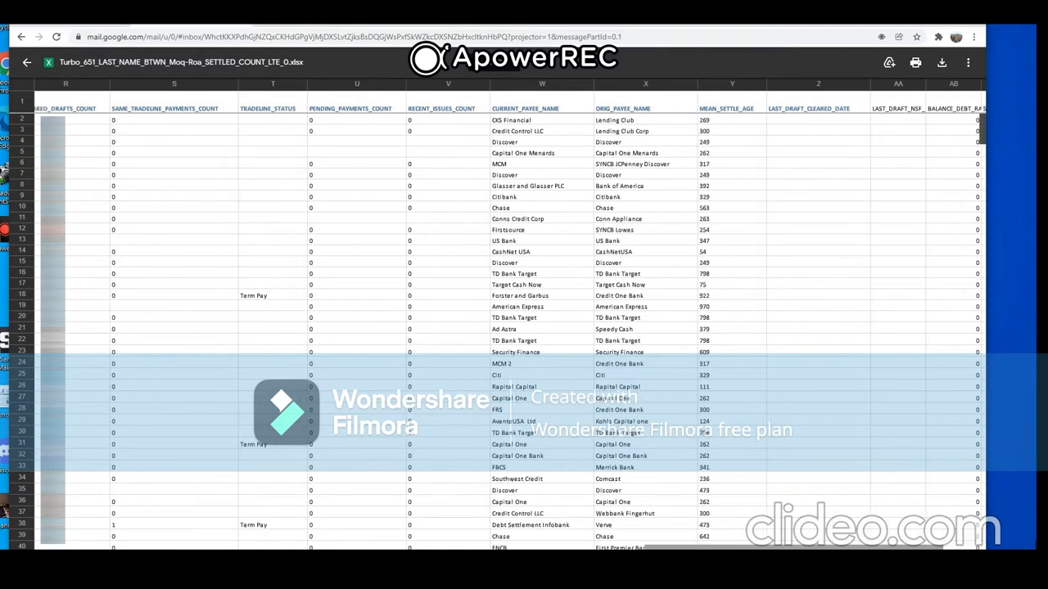
Review the last payment and contract signed dates, and compare the last auto offers with the maximum offers.
scroll(509, 339, "left", 10)
scroll(509, 339, "right", 2)
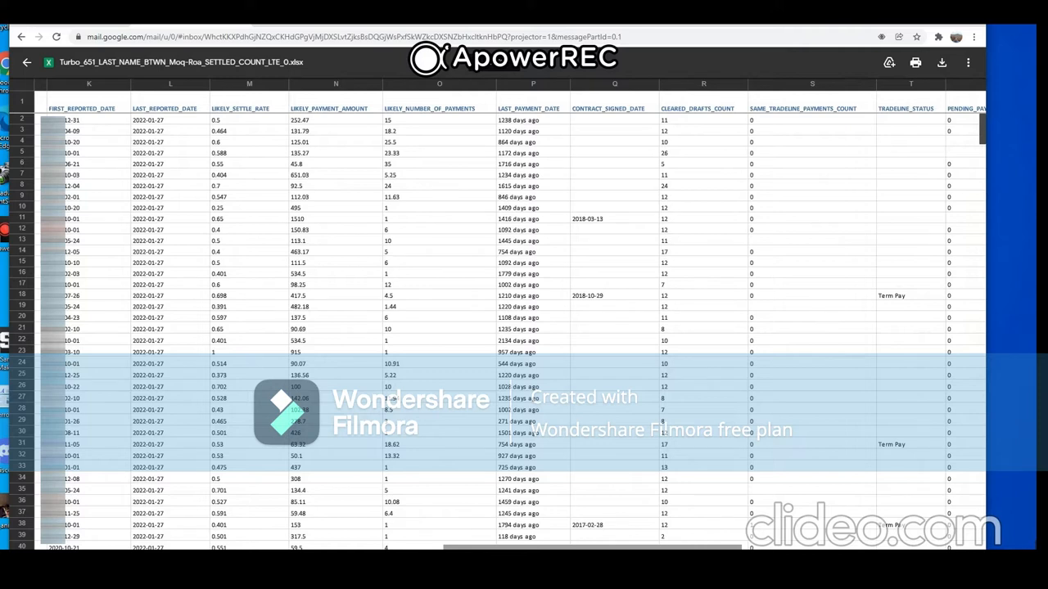
scroll(517, 315, "left", 1)
scroll(511, 315, "left", 2)
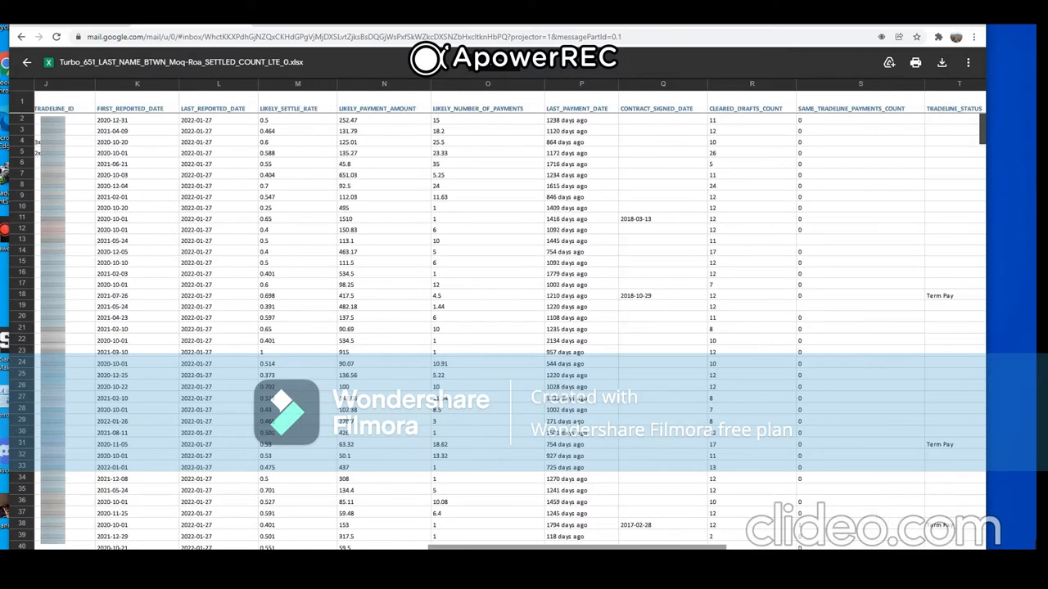
scroll(511, 316, "right", 1)
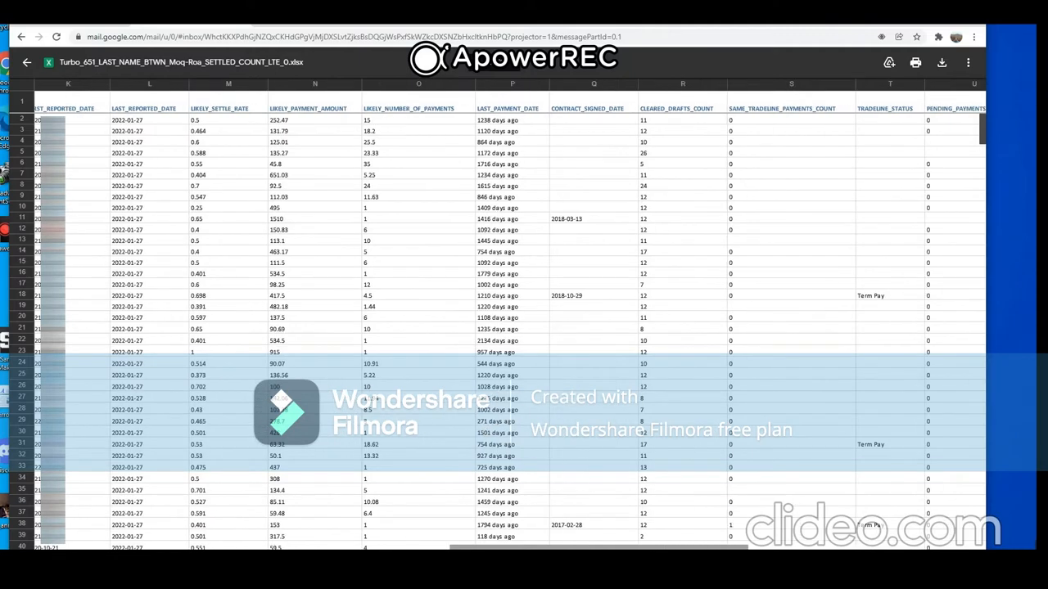
scroll(510, 316, "left", 2)
scroll(511, 316, "left", 10)
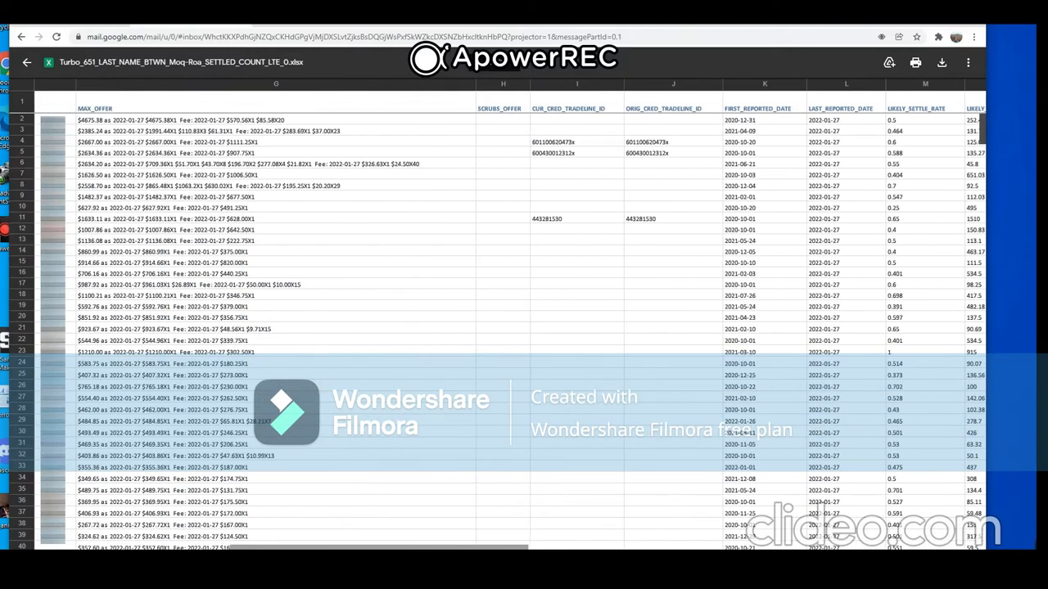
scroll(511, 316, "left", 6)
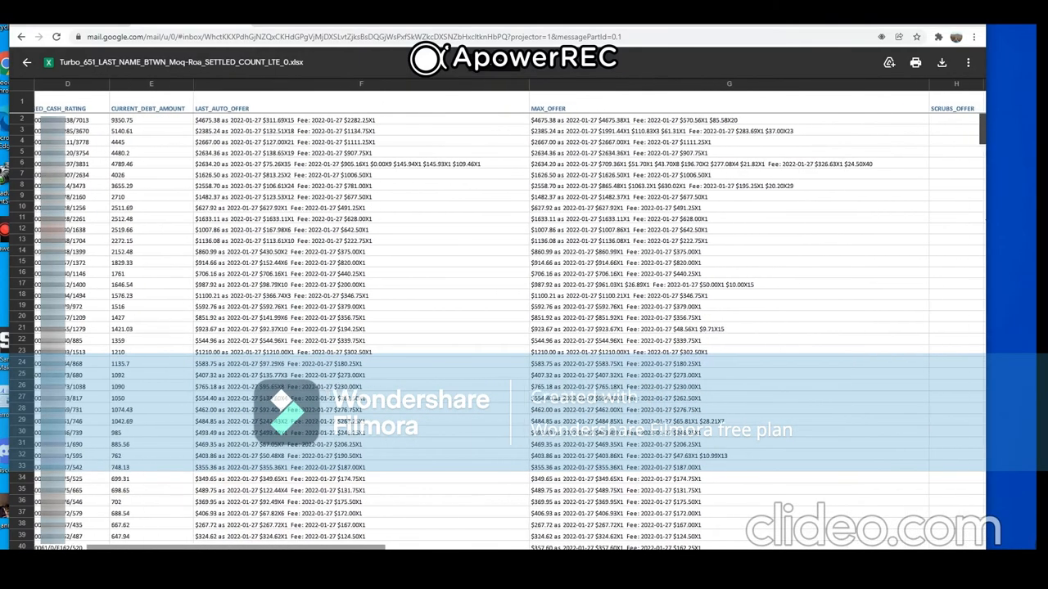
scroll(511, 316, "left", 1)
scroll(511, 316, "right", 2)
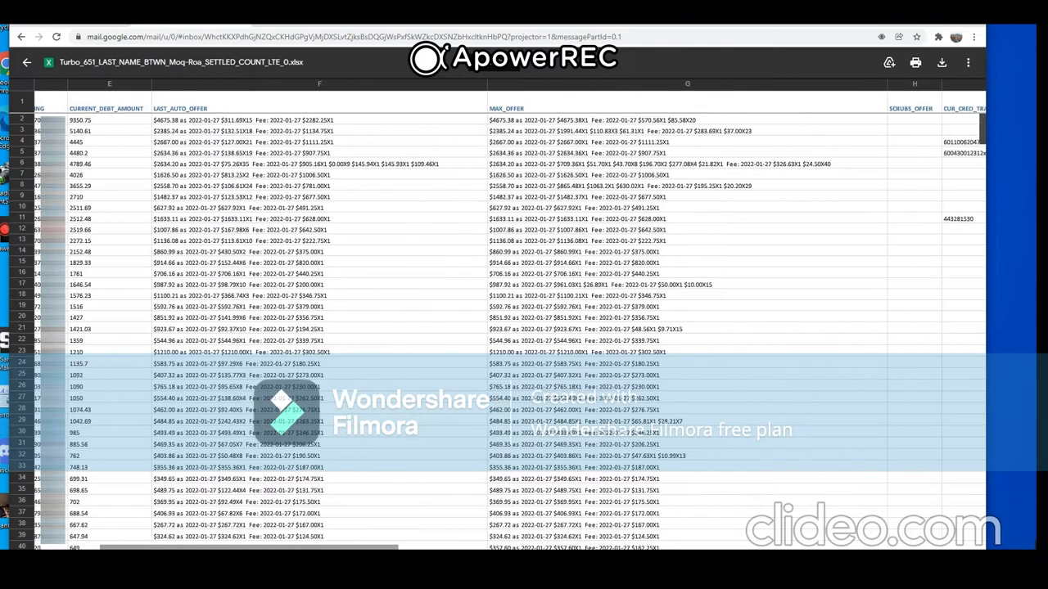
scroll(511, 316, "left", 5)
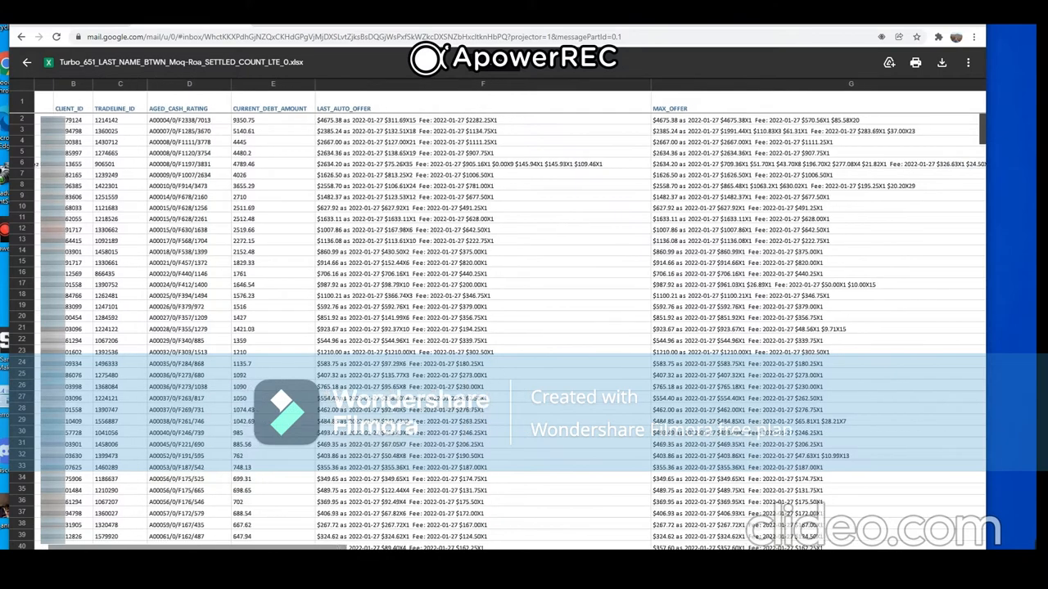
Compare the offers with the likely settle rate, likely payment amount and number of payments, and the tradeline's payment history.
scroll(511, 316, "right", 10)
scroll(511, 316, "left", 5)
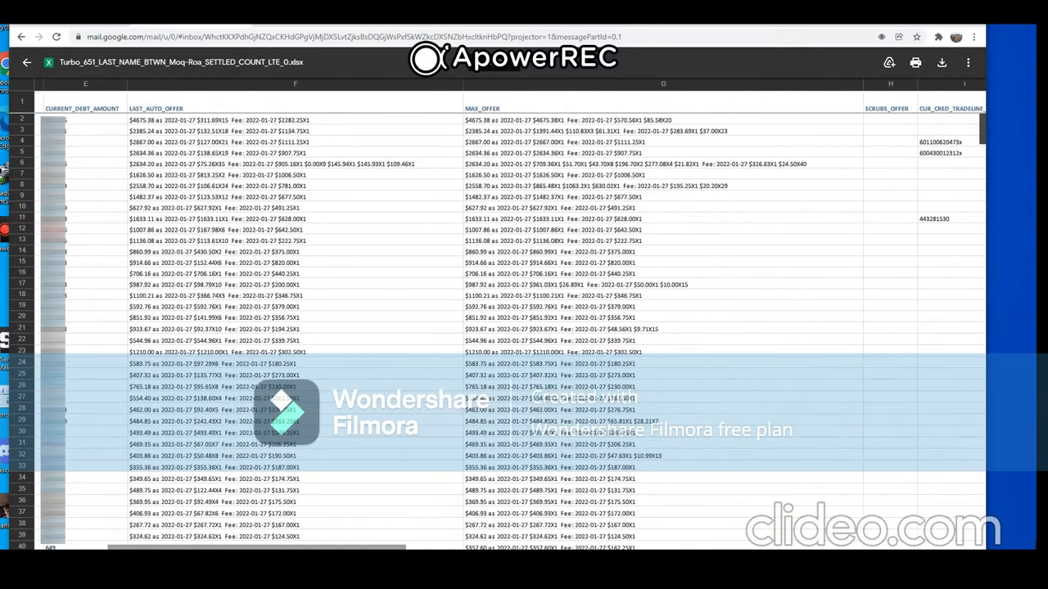
scroll(511, 316, "right", 8)
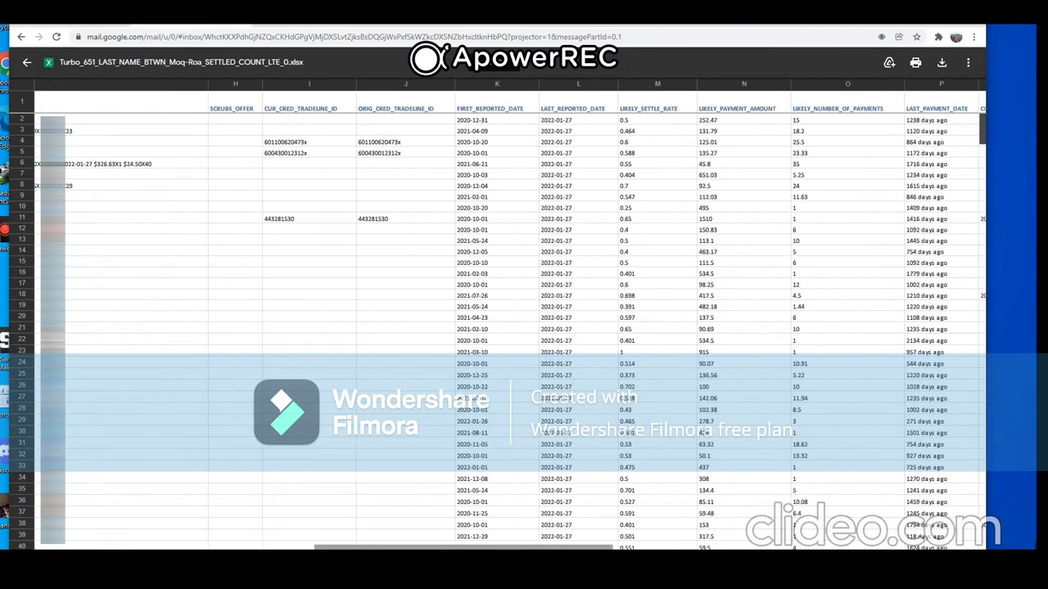
scroll(511, 316, "right", 1)
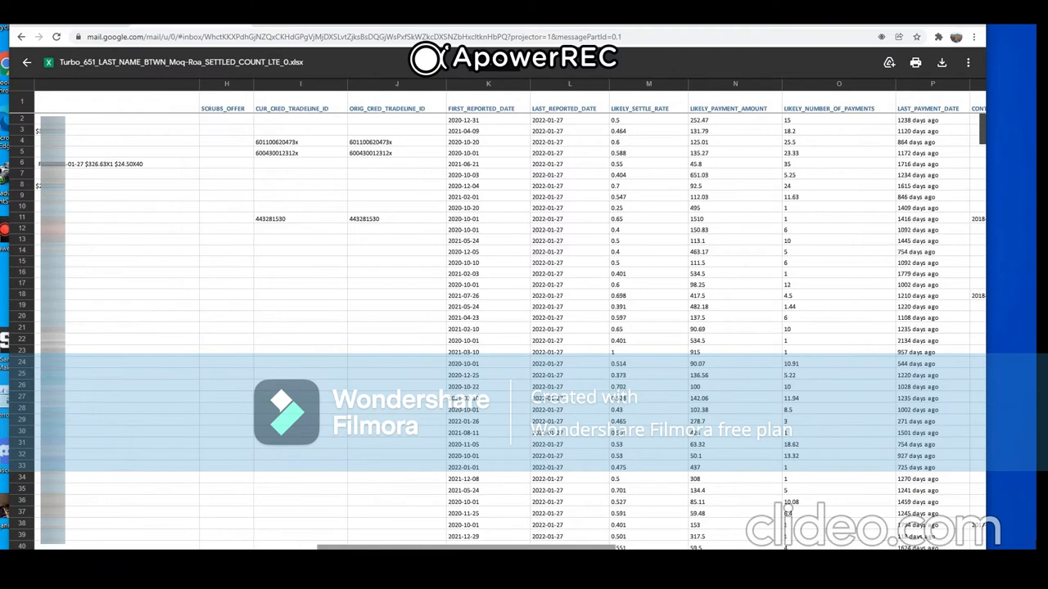
scroll(511, 316, "right", 12)
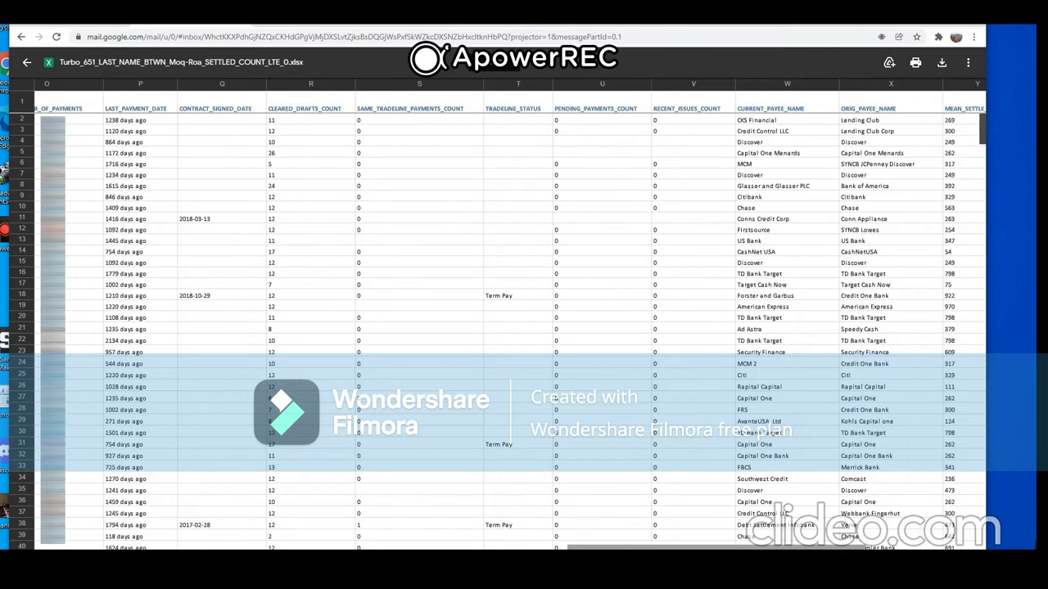
scroll(511, 316, "left", 12)
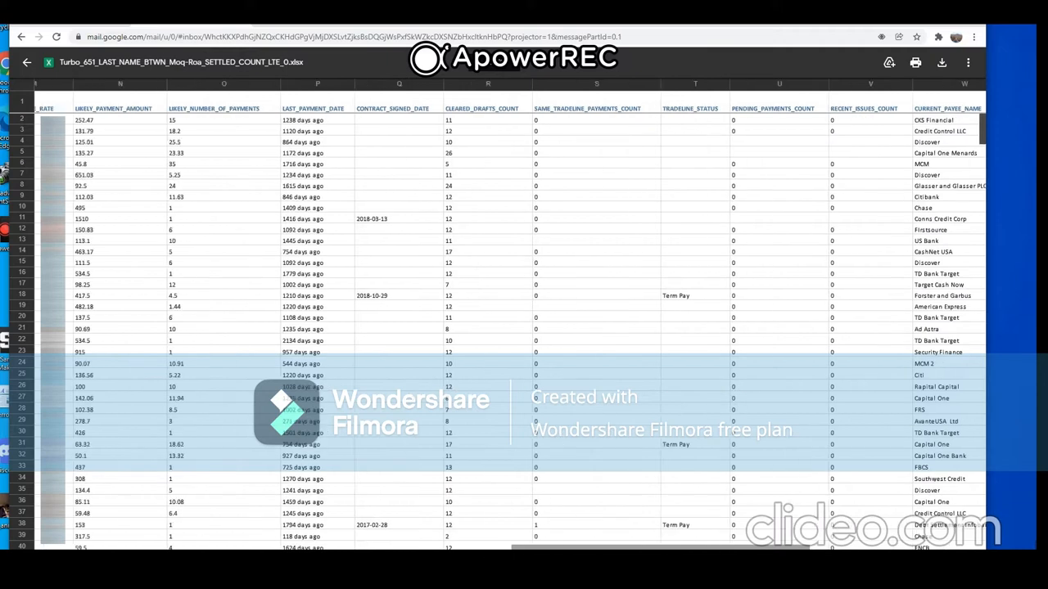
scroll(409, 283, "left", 3)
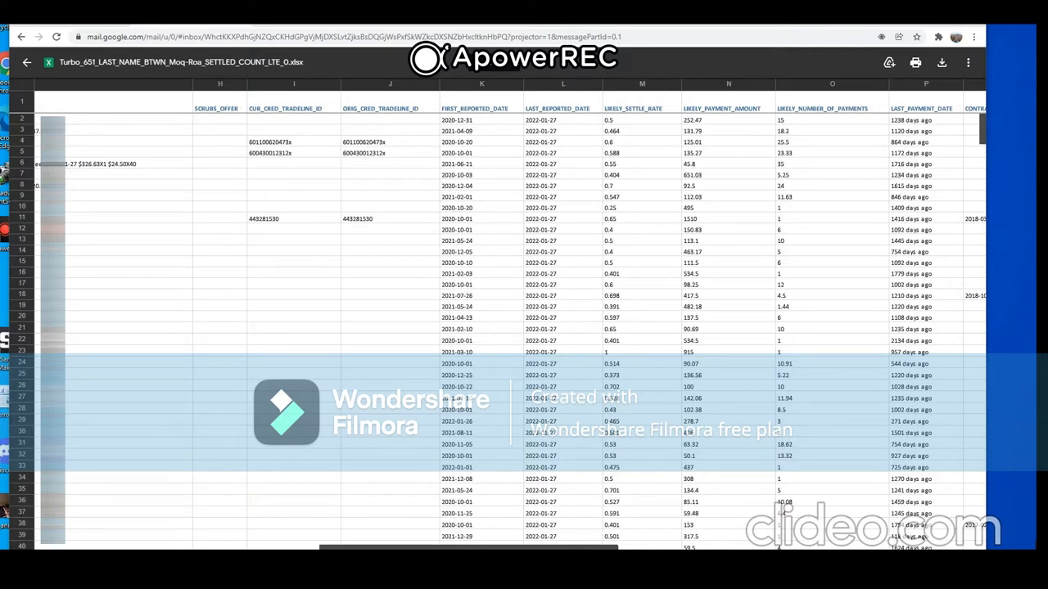
Look through the tradeline rows by aged cash rating, and check their payment history, status and payee columns.
left_click_drag(491, 547, 207, 547)
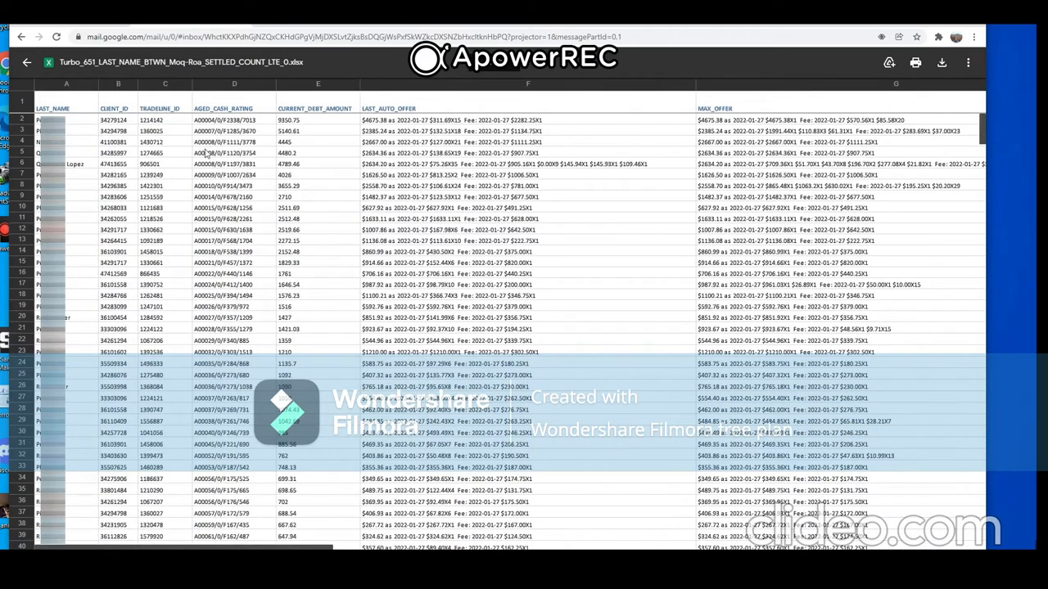
scroll(262, 390, "down", 5)
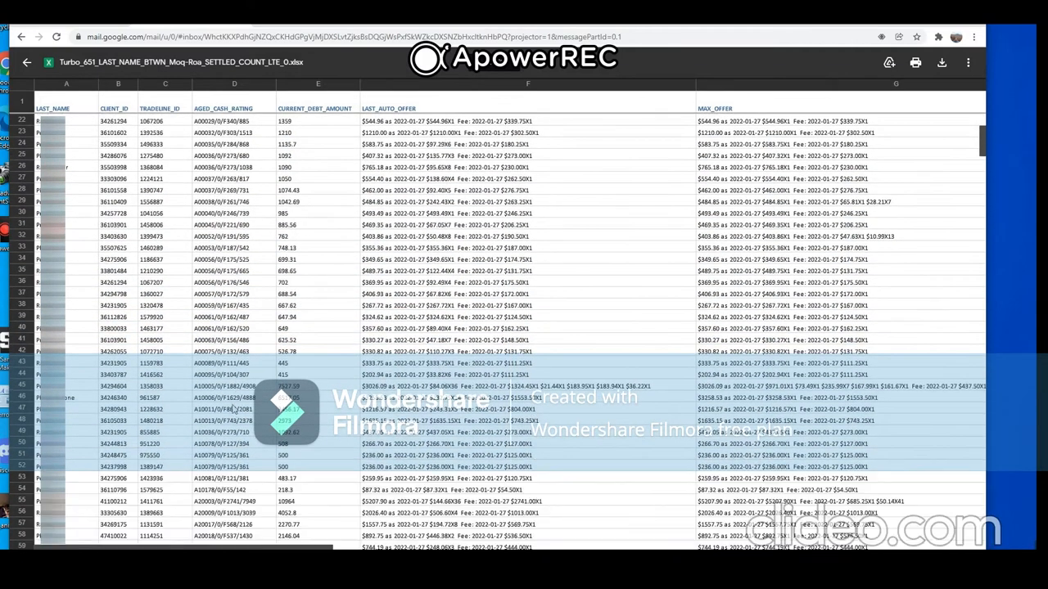
scroll(227, 407, "down", 2)
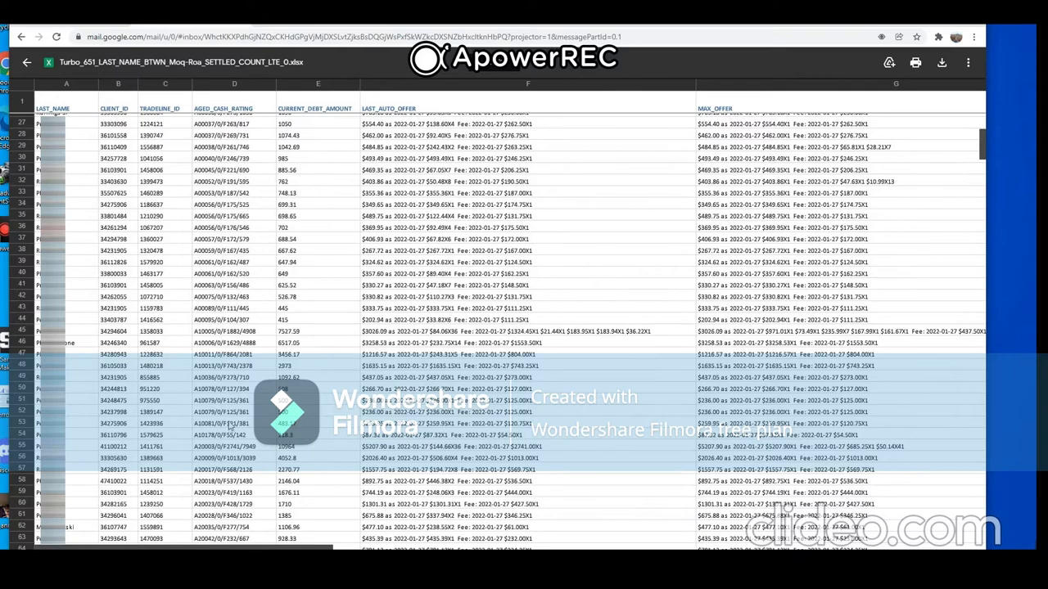
scroll(237, 352, "up", 6)
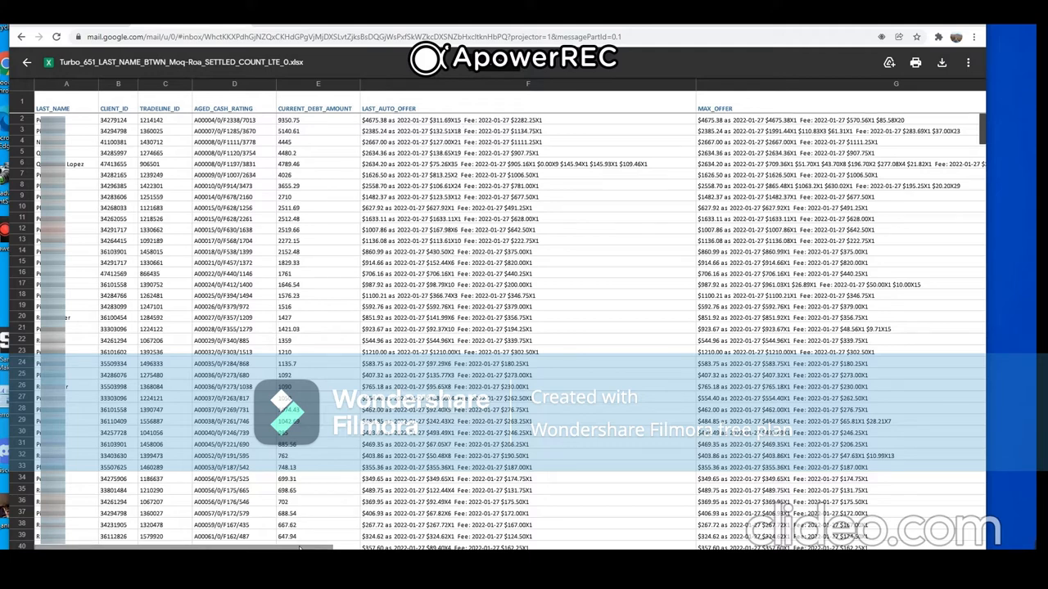
left_click_drag(299, 547, 810, 548)
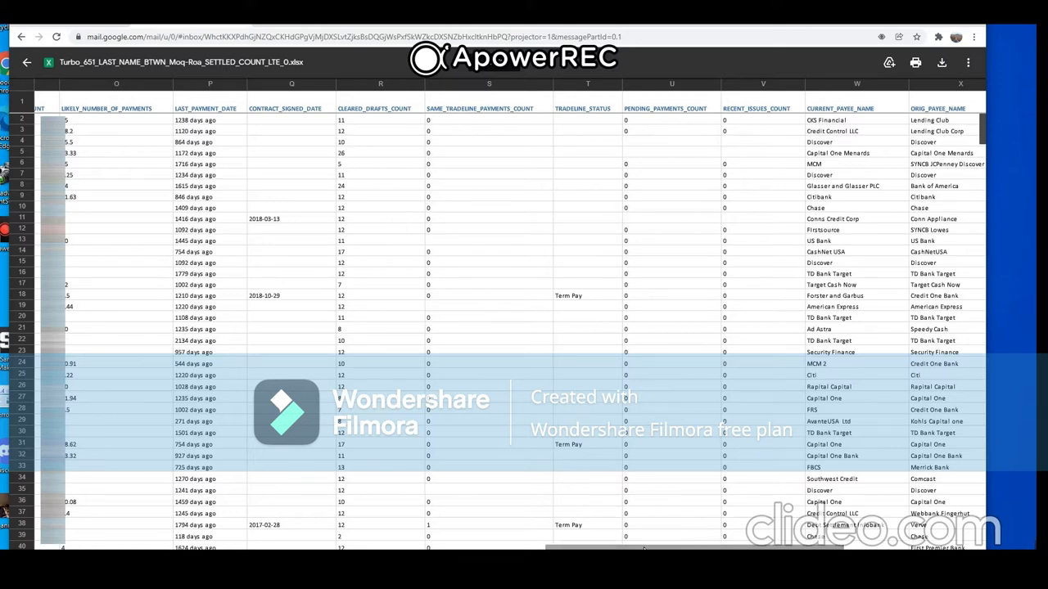
Review the report's mean settle age and last draft columns, then its likely settle rate, payment and offer columns.
left_click_drag(645, 548, 750, 544)
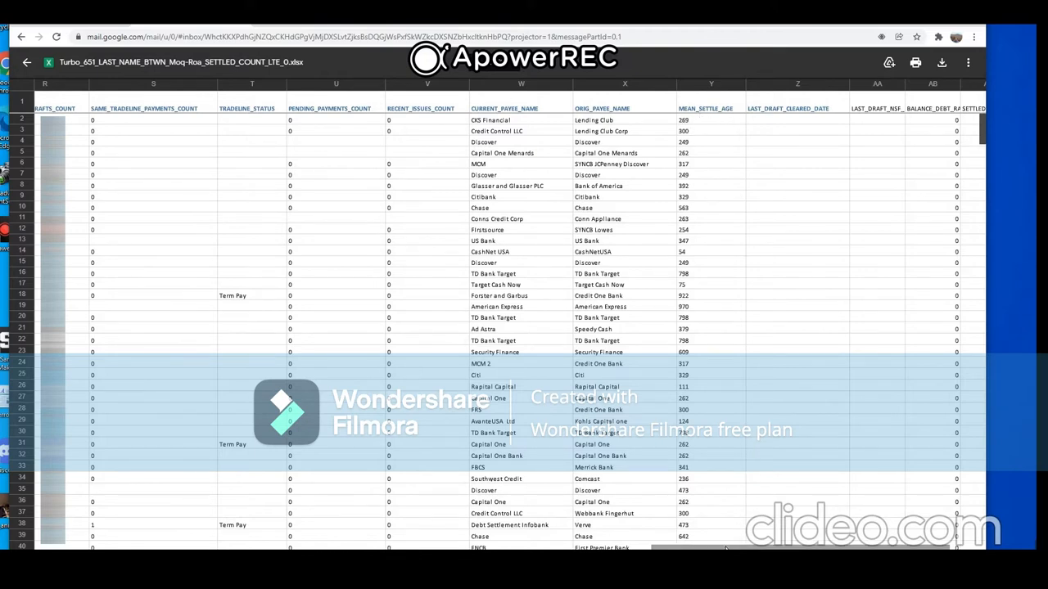
left_click_drag(712, 544, 416, 532)
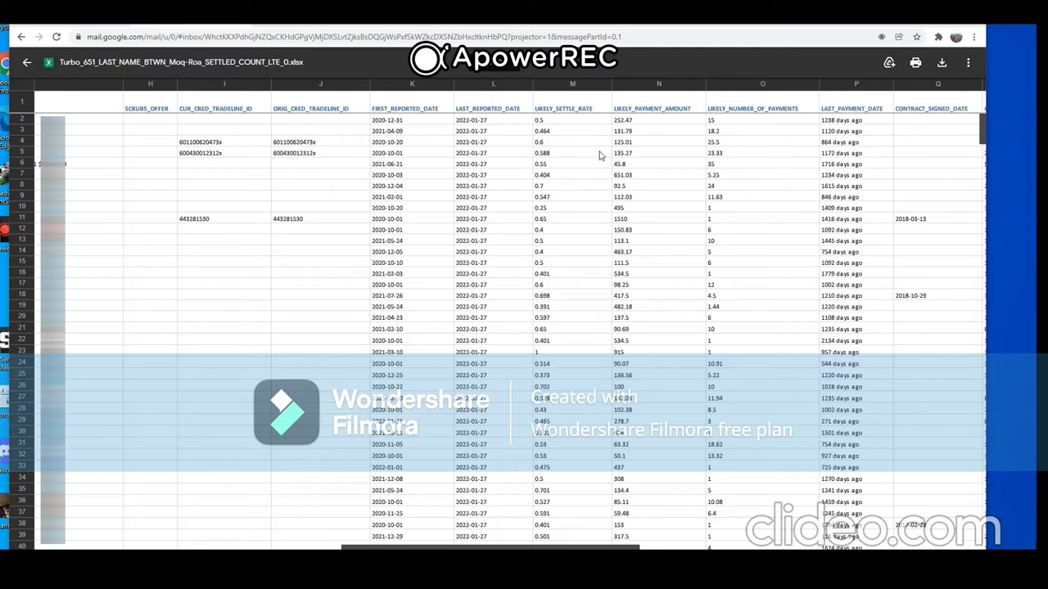
left_click_drag(566, 546, 207, 528)
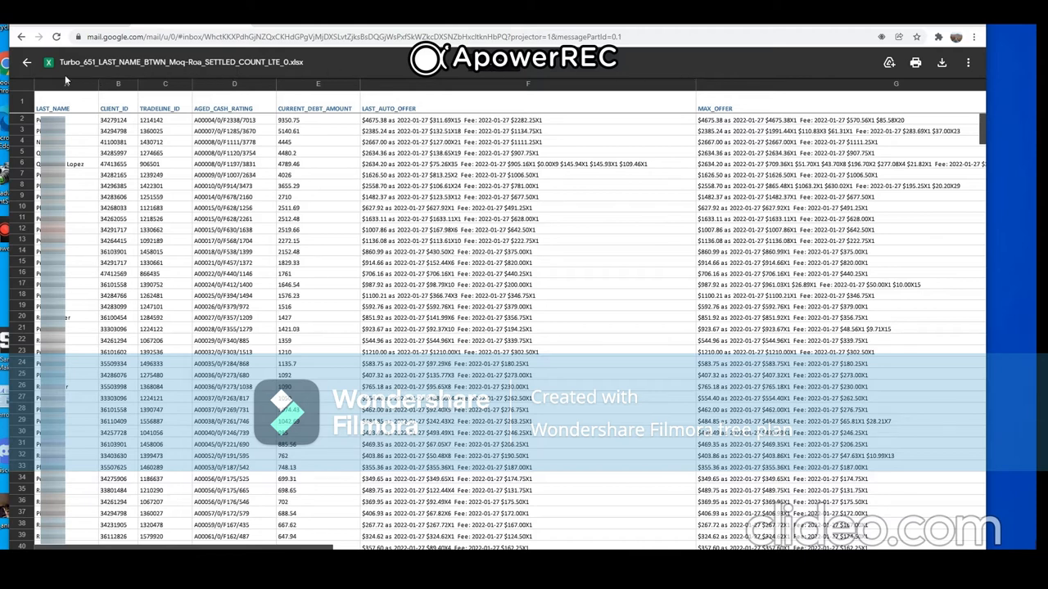
Switch to TurboSettle and open the configuration of the Email Rated Tradelines button above the Tradeline Metrics table.
left_click(69, 24)
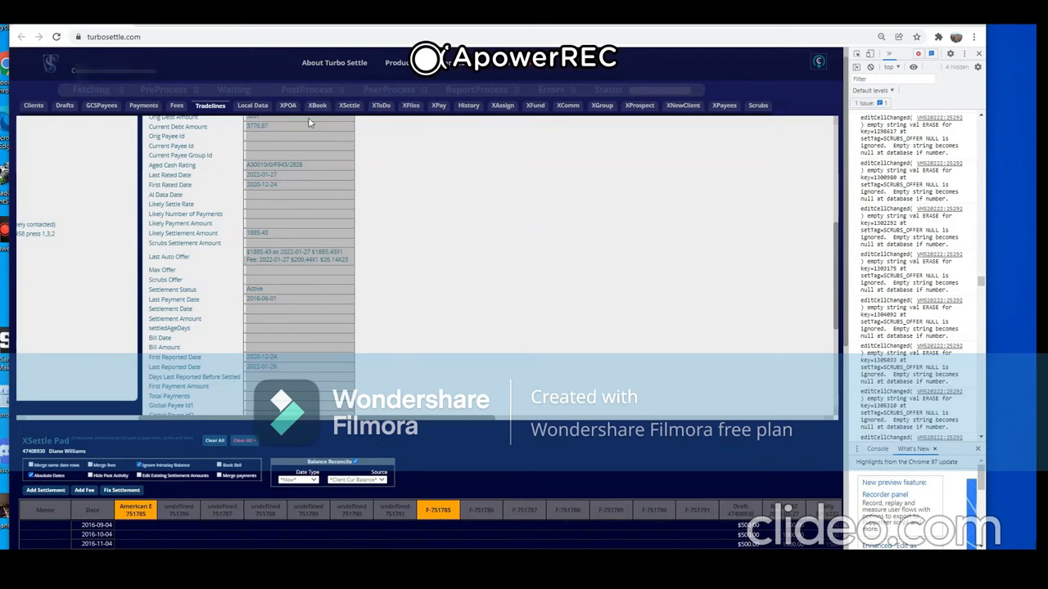
scroll(402, 235, "up", 5)
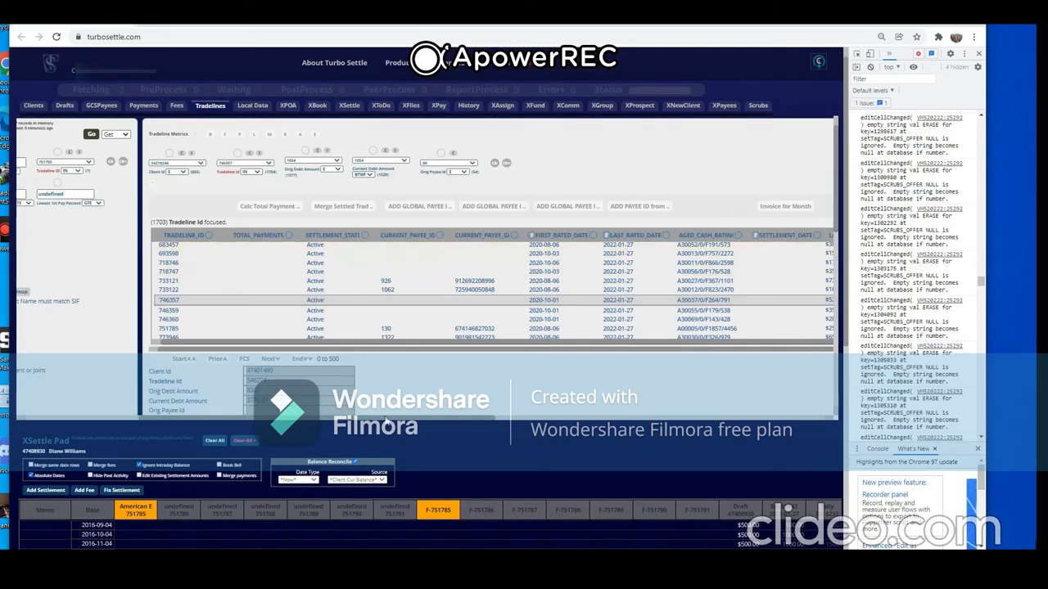
scroll(385, 420, "right", 10)
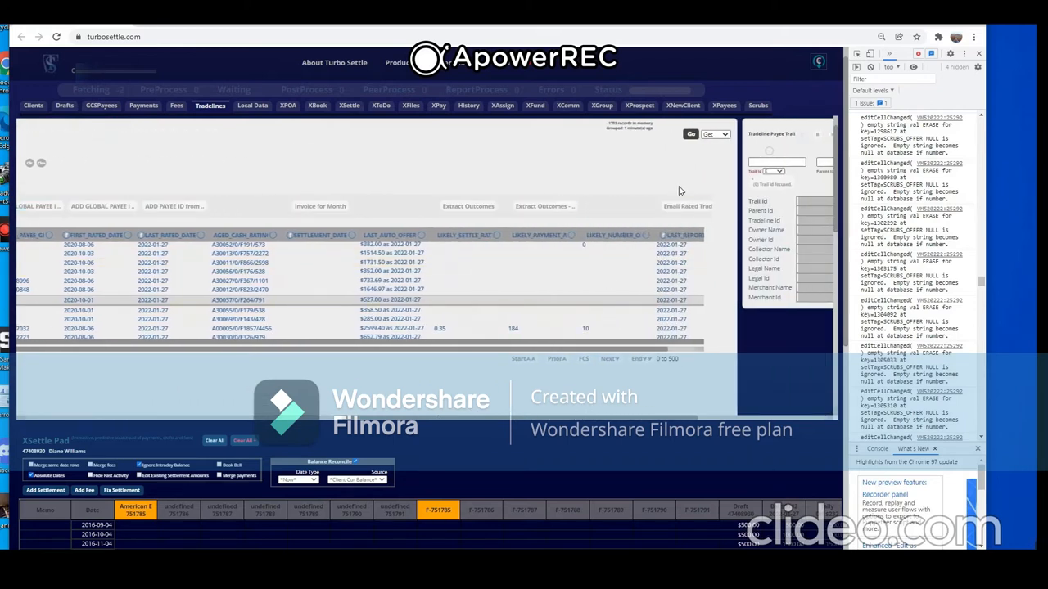
left_click(682, 207)
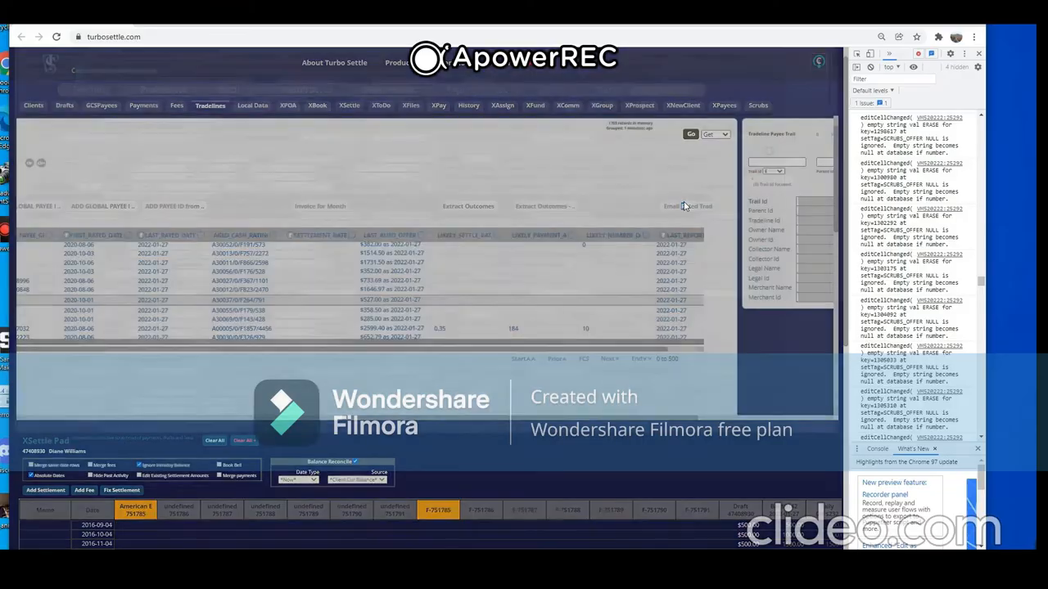
Examine the button's Power Report columns, file filters and email settings, and return to its pre-fetch queries.
left_click_drag(835, 125, 843, 493)
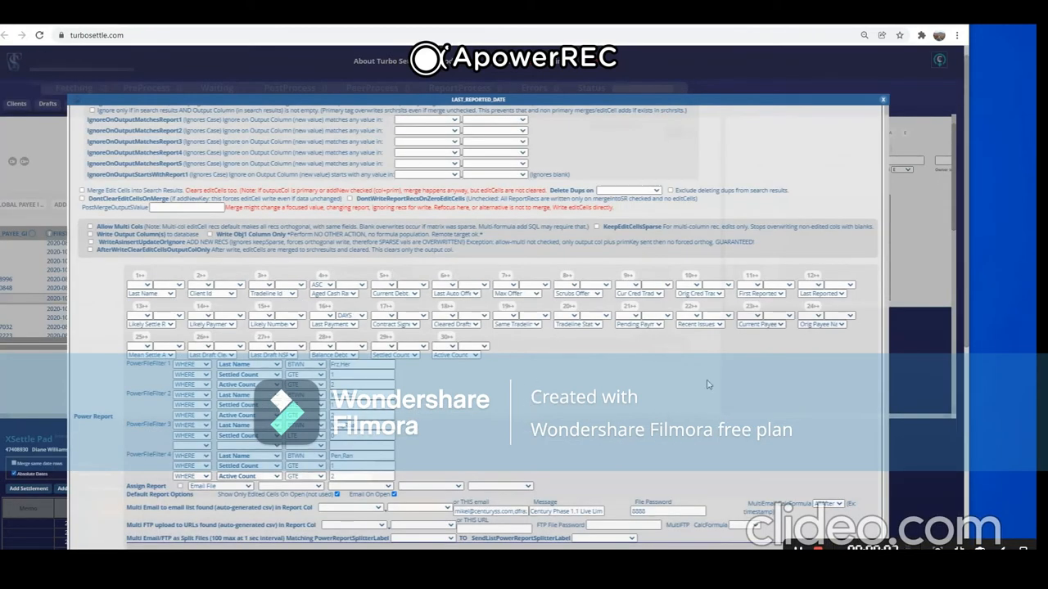
scroll(799, 360, "up", 3)
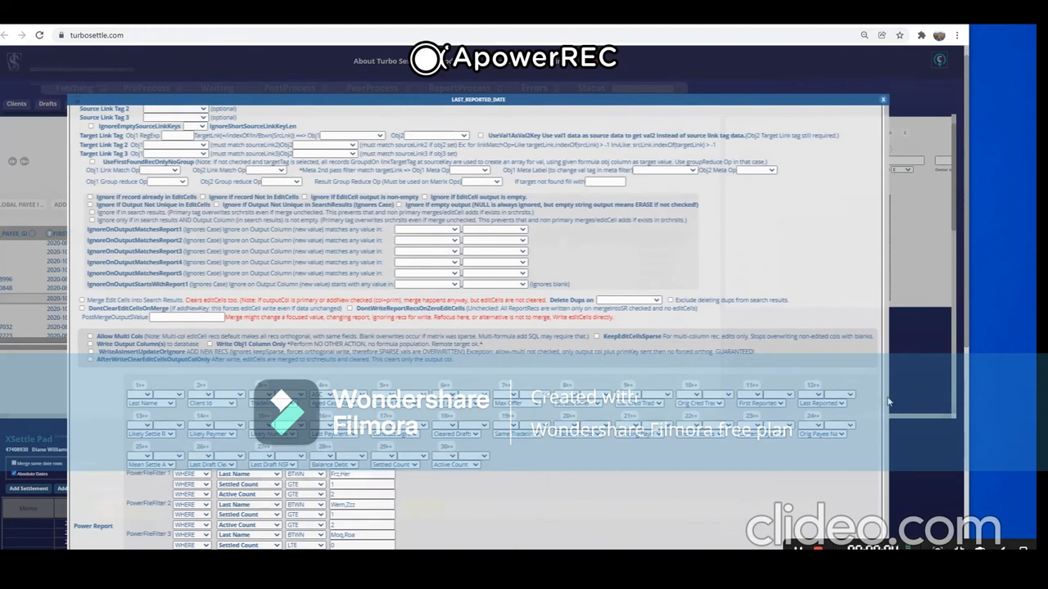
scroll(888, 403, "down", 8)
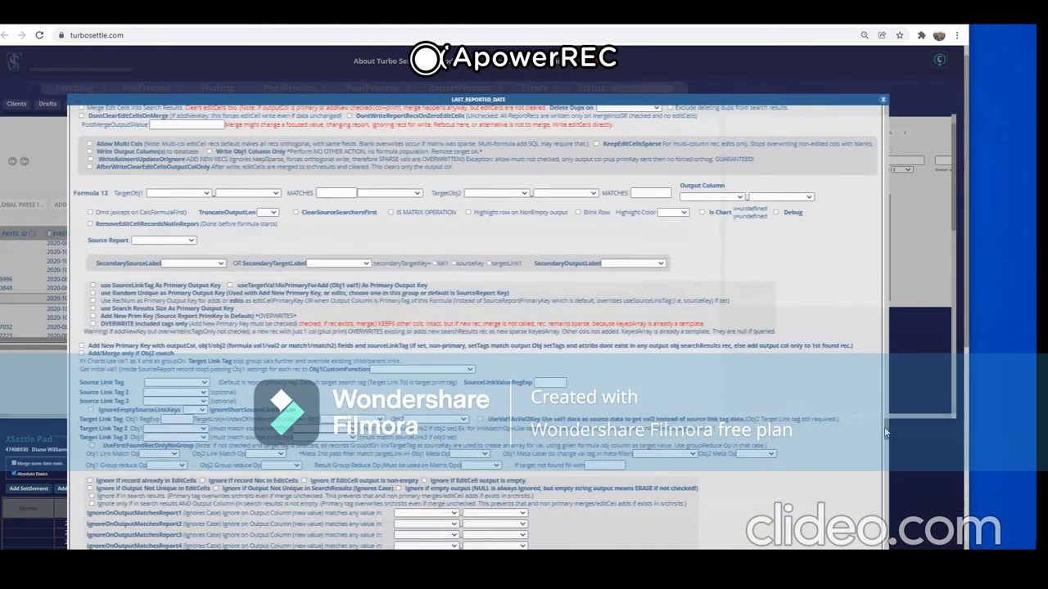
scroll(885, 432, "down", 15)
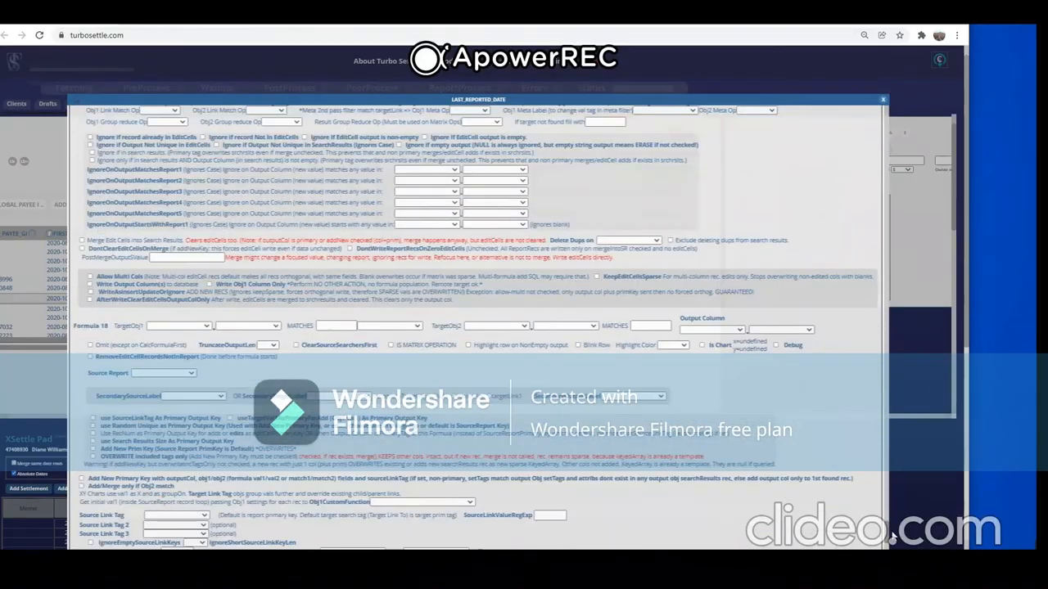
scroll(893, 537, "down", 15)
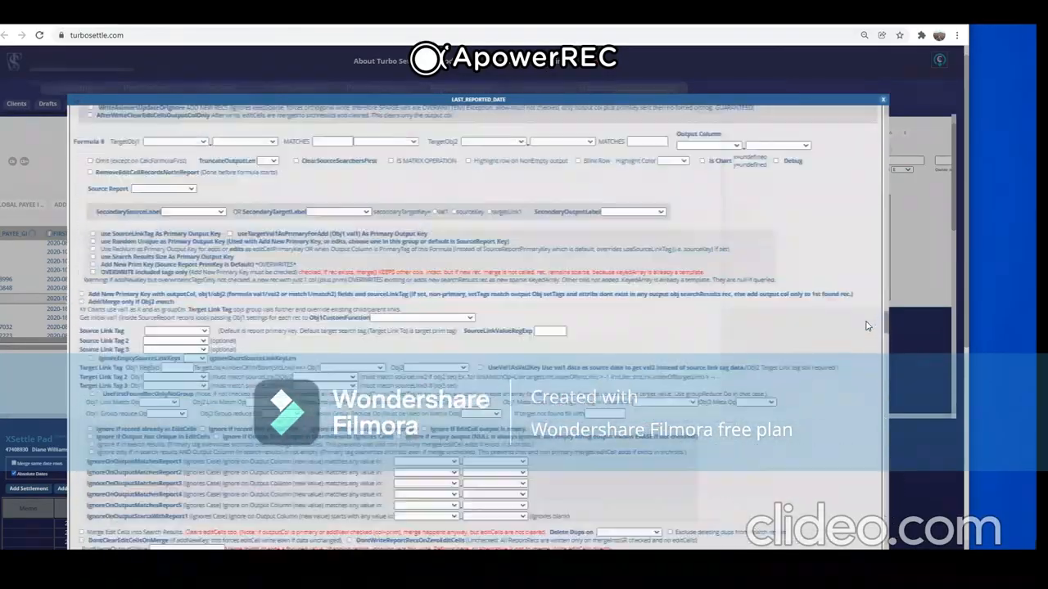
left_click_drag(868, 326, 868, 111)
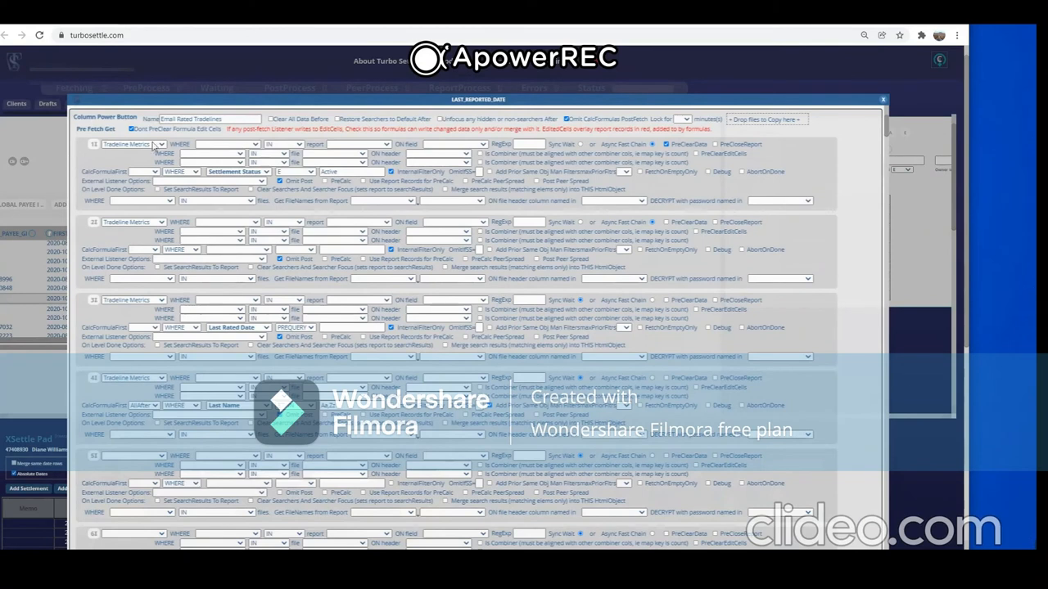
Inspect the WHERE field, source report and ON field choices of the first Tradeline Metrics pre-fetch query without changing them.
left_click(245, 145)
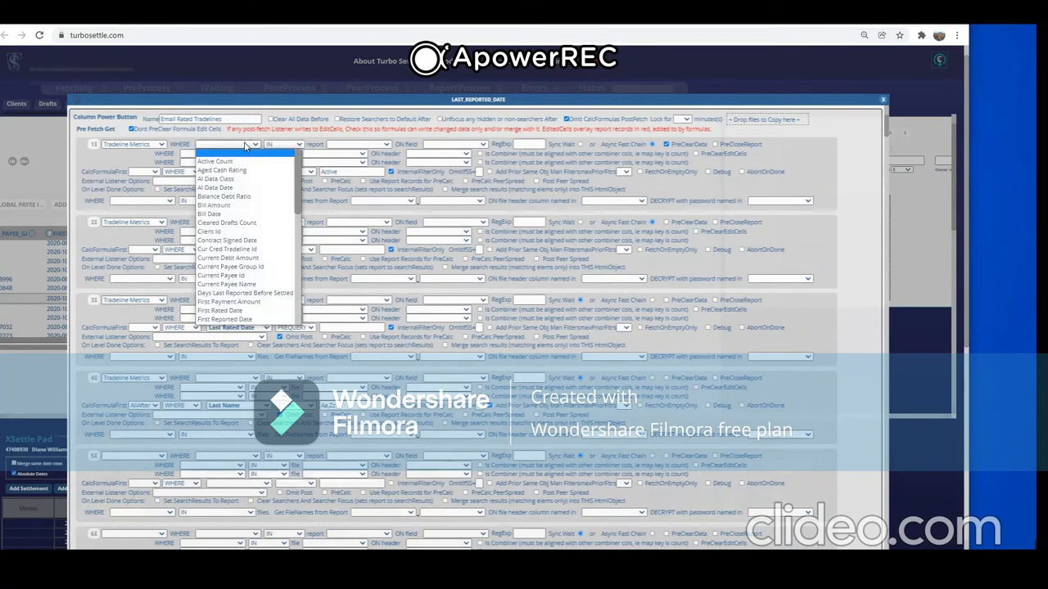
left_click(247, 146)
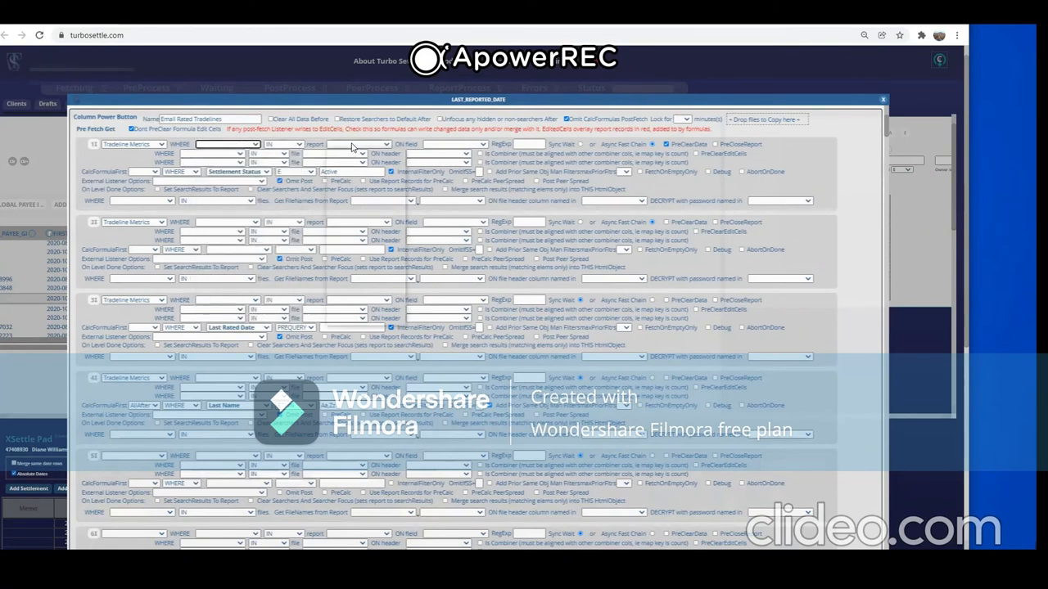
left_click(352, 145)
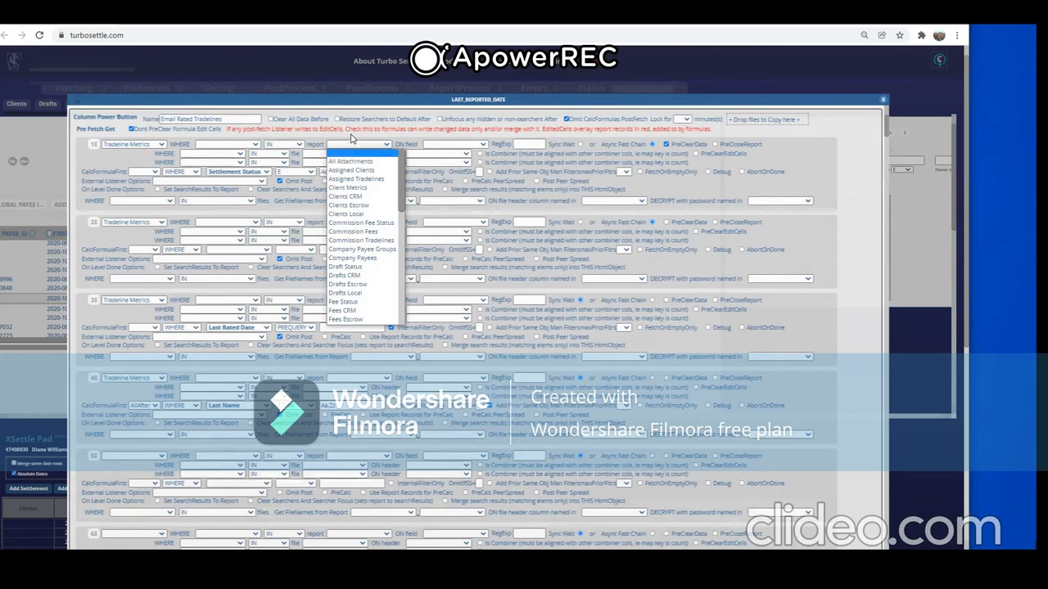
left_click(424, 148)
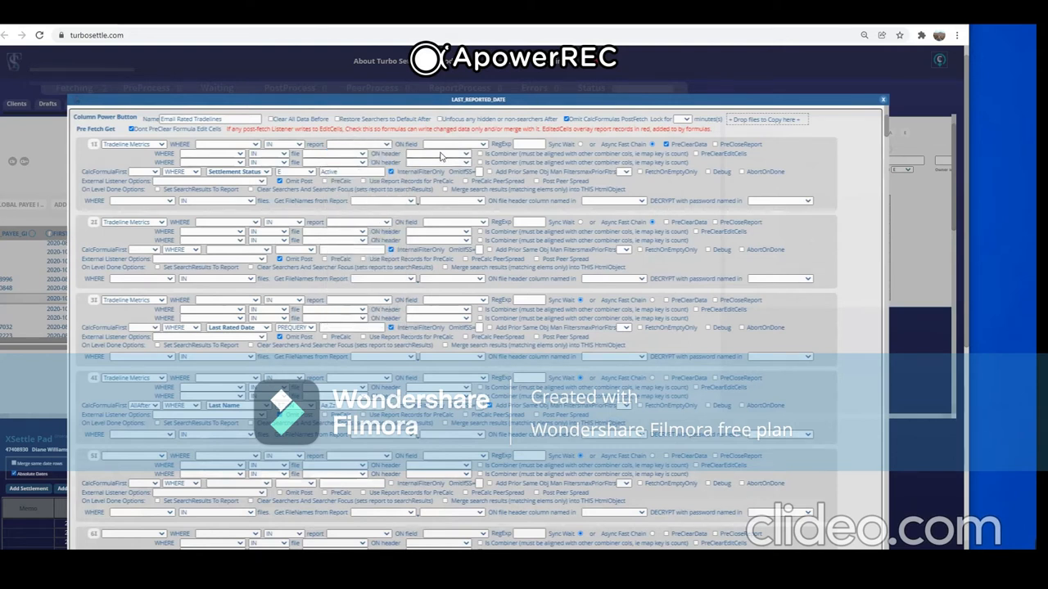
left_click(424, 147)
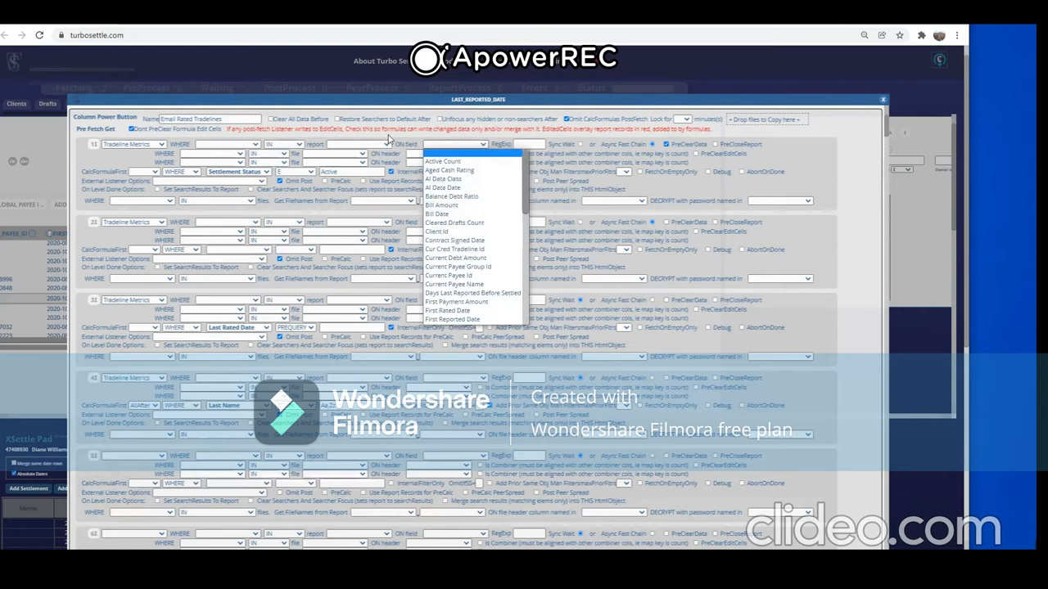
left_click(390, 139)
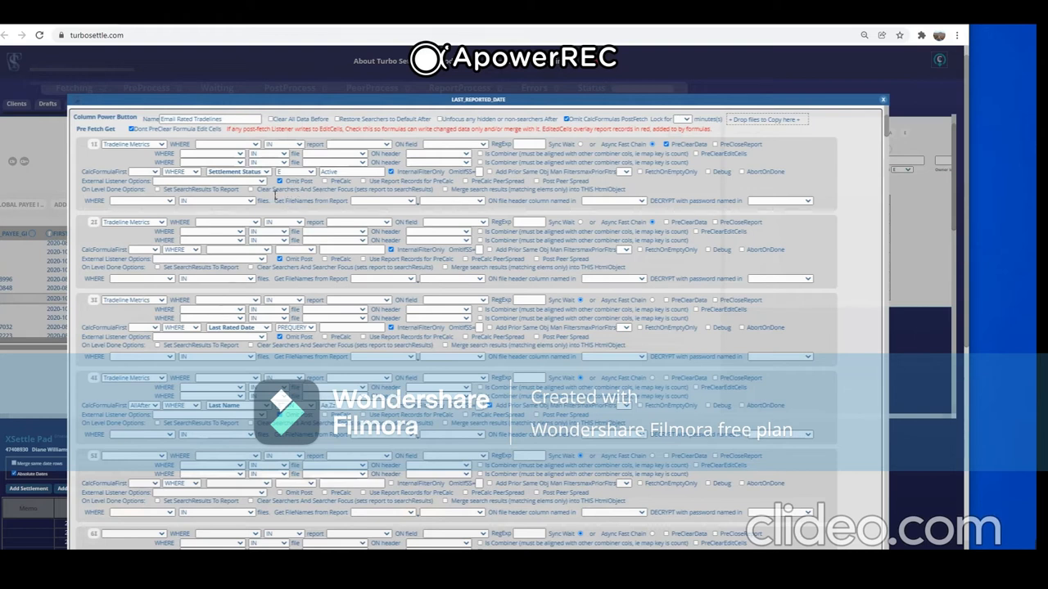
Compare the first three pre-fetch queries and inspect the source report choices of the second one.
scroll(208, 261, "down", 1)
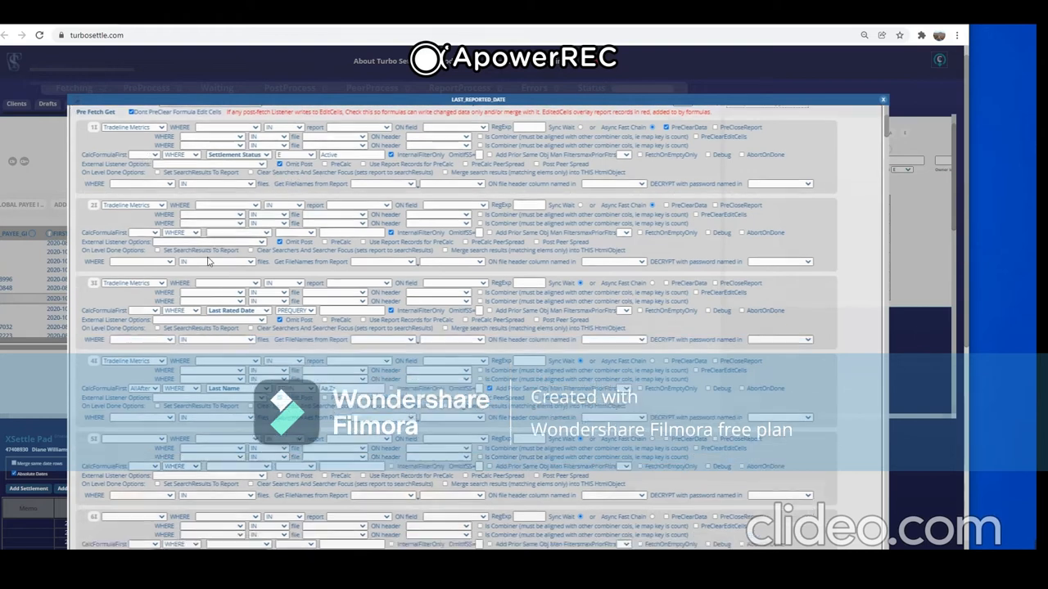
scroll(209, 260, "up", 1)
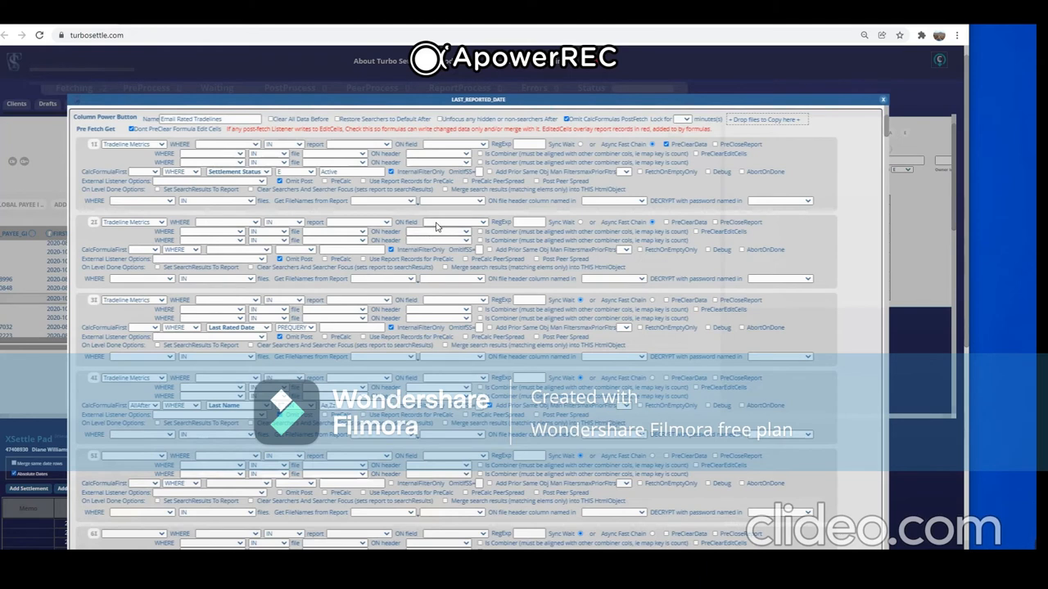
left_click(351, 225)
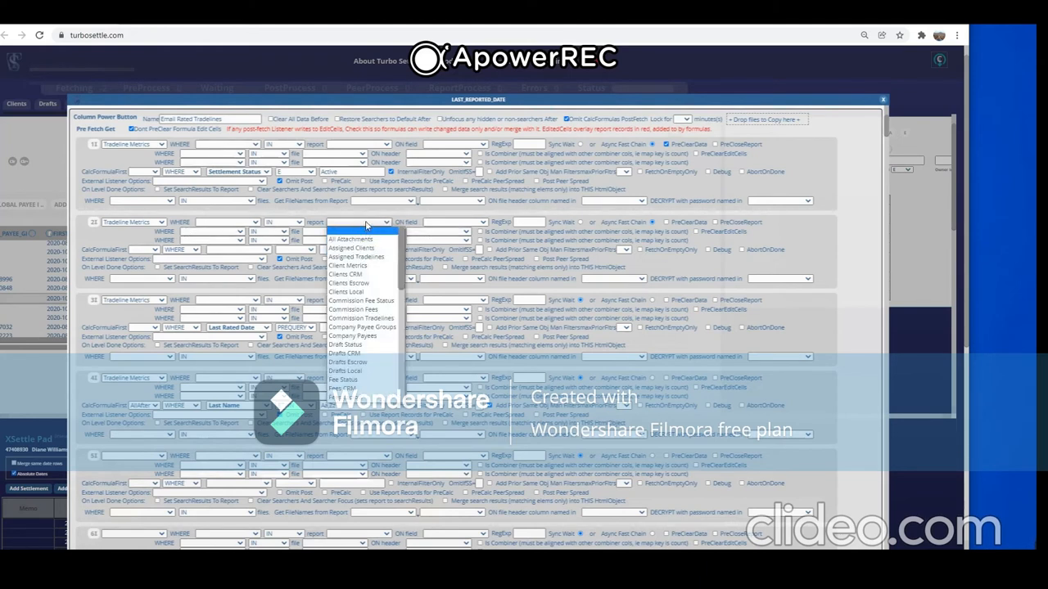
left_click(365, 214)
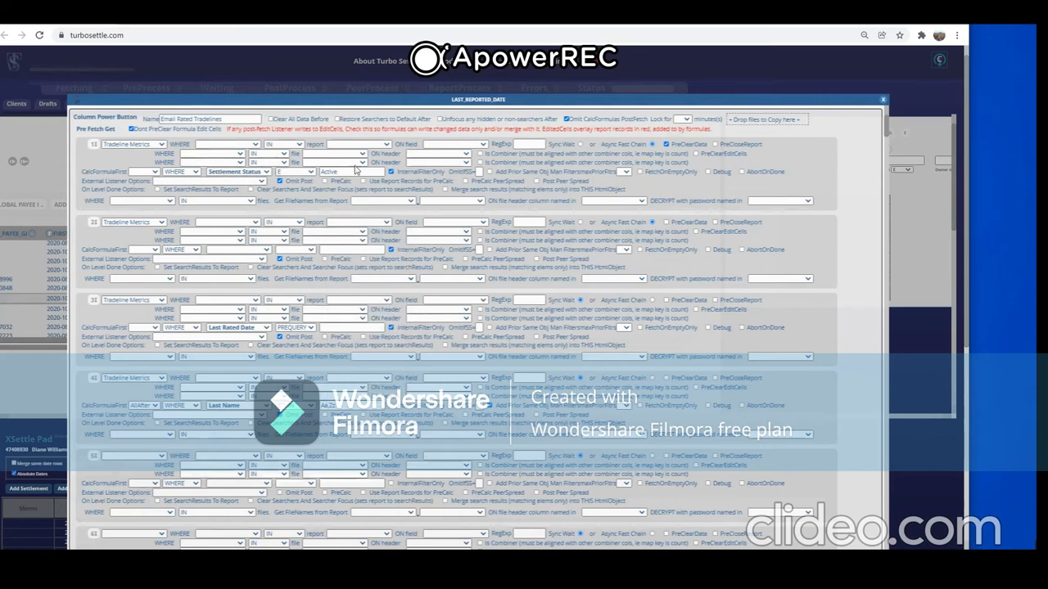
Review the remaining pre-fetch queries and inspect the target field choices of Formula 1.
scroll(357, 354, "down", 5)
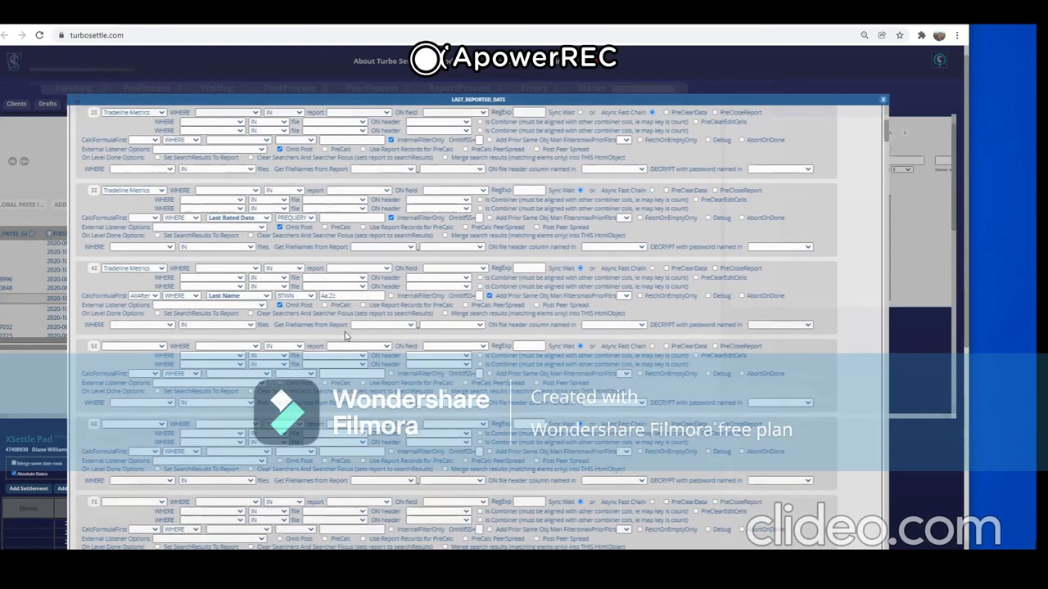
scroll(357, 353, "down", 3)
scroll(327, 344, "down", 1)
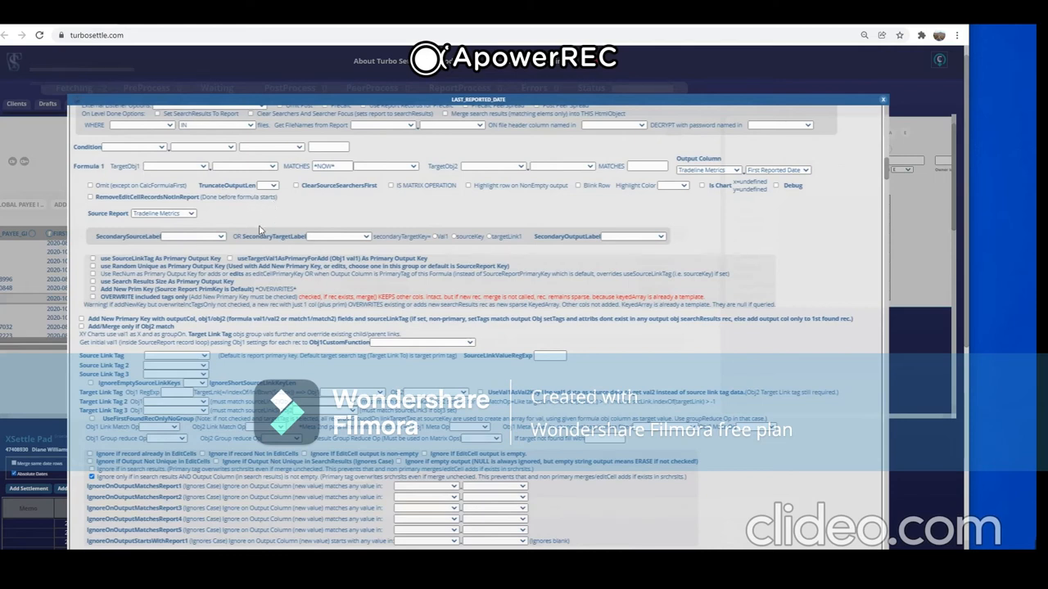
left_click(244, 170)
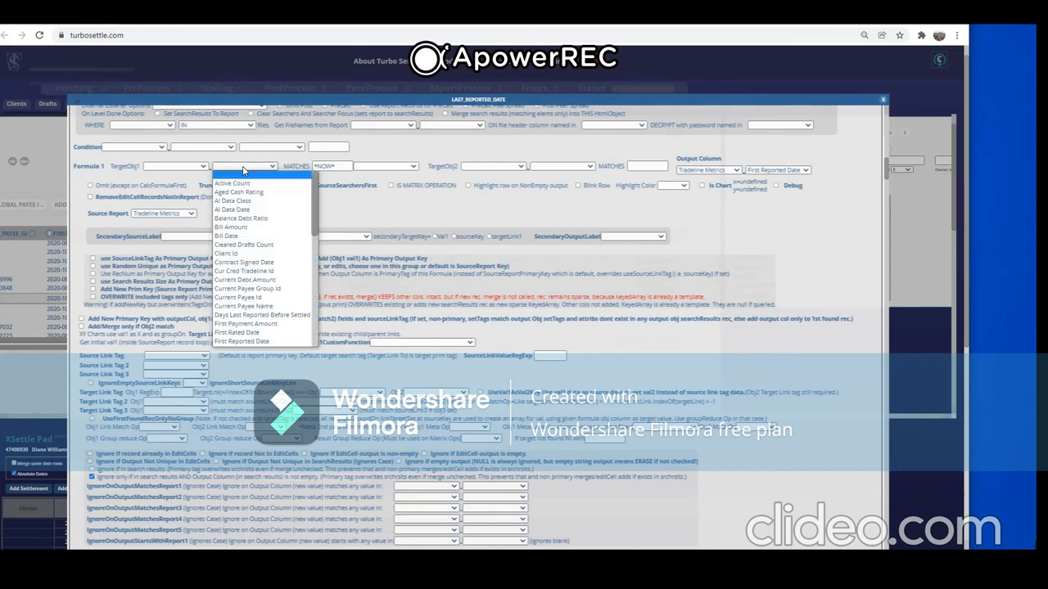
left_click(244, 170)
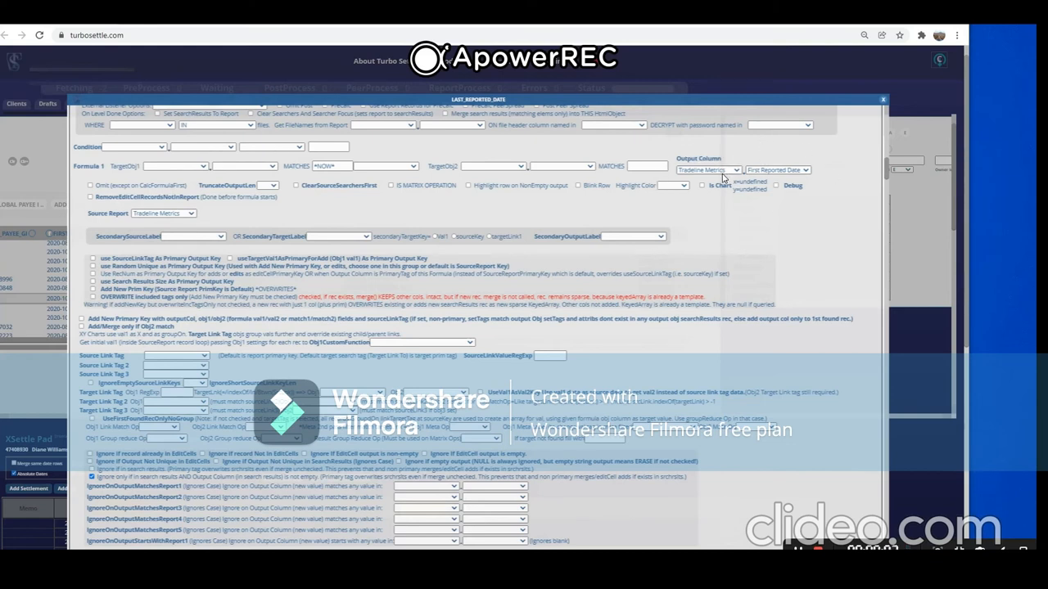
Inspect the field and report choices for Formula 1's output column, keeping First Reported Date and Tradeline Metrics.
left_click(779, 170)
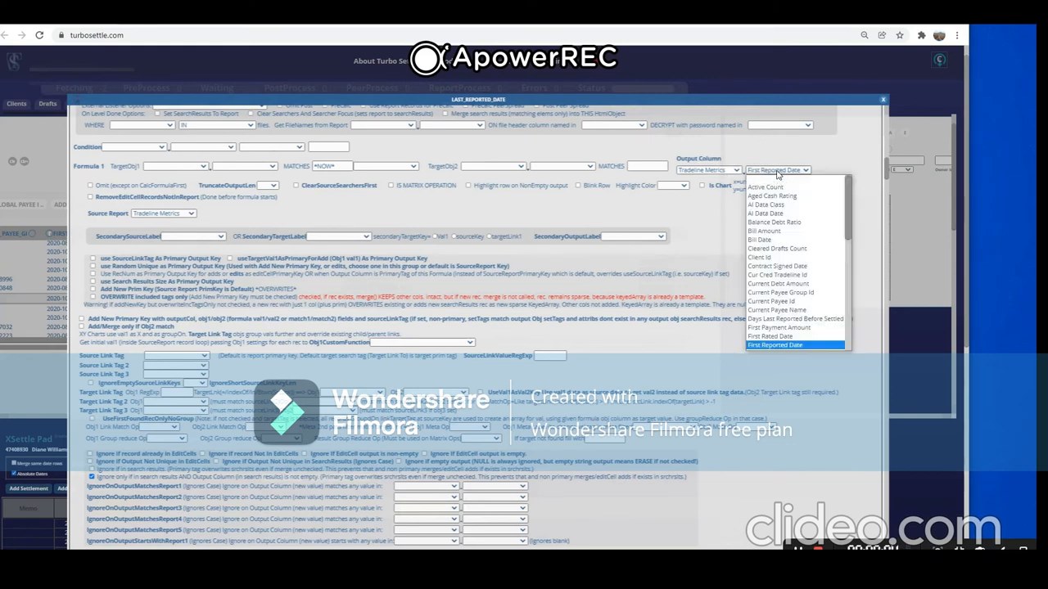
left_click(714, 172)
left_click(712, 170)
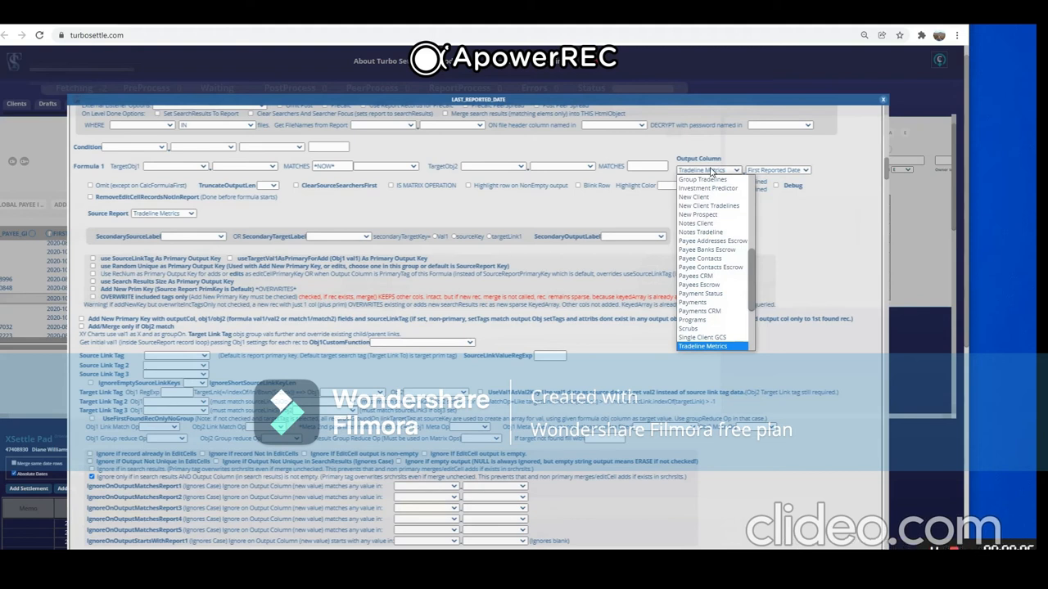
left_click(712, 170)
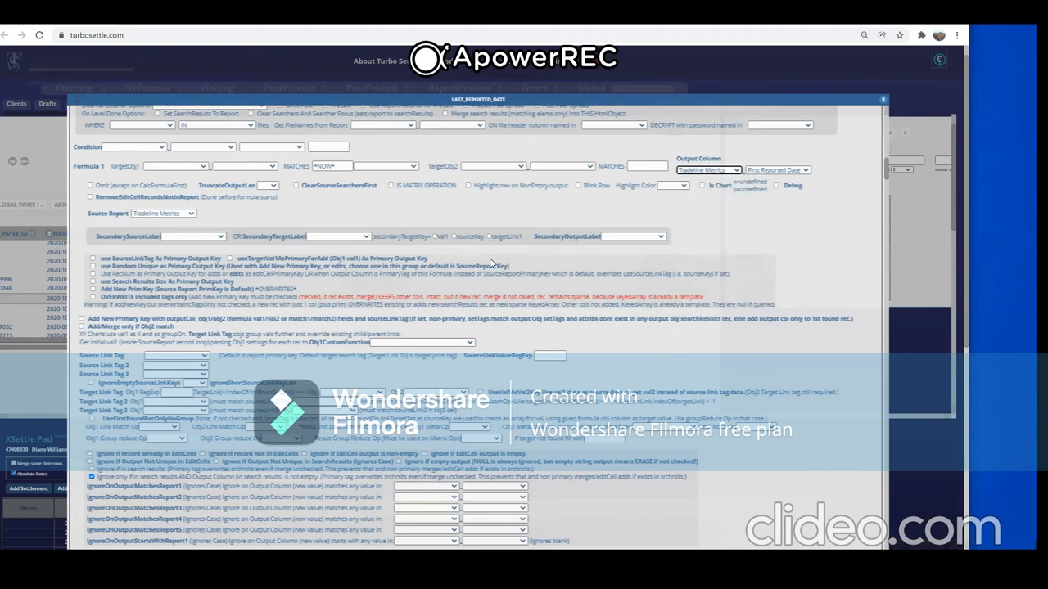
Examine Formula 1's primary key, ignore, merge and database write options, and compare them with Formula 2's target and output column.
scroll(217, 395, "down", 1)
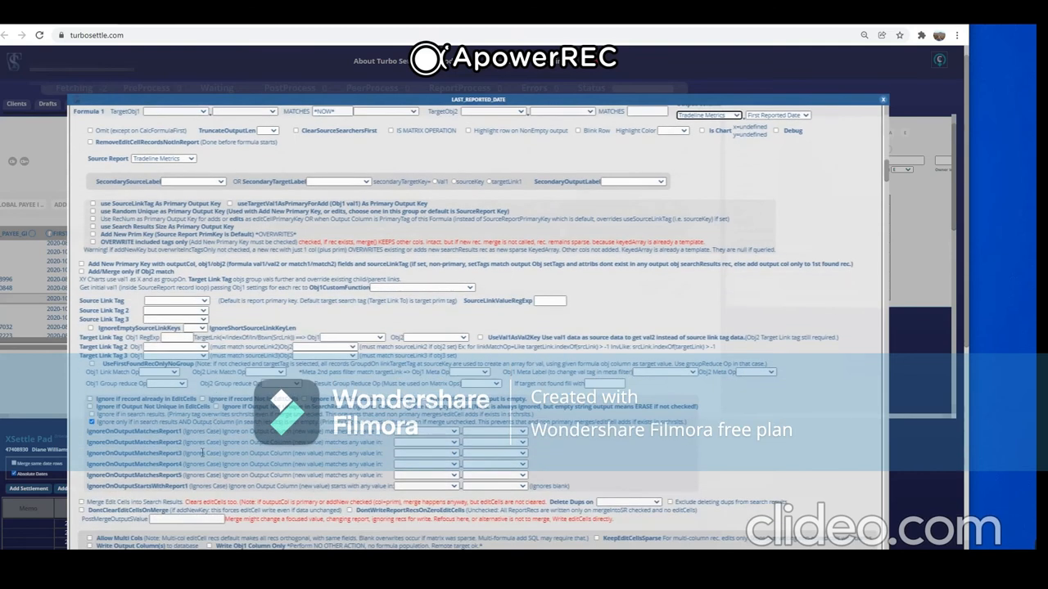
scroll(198, 473, "down", 1)
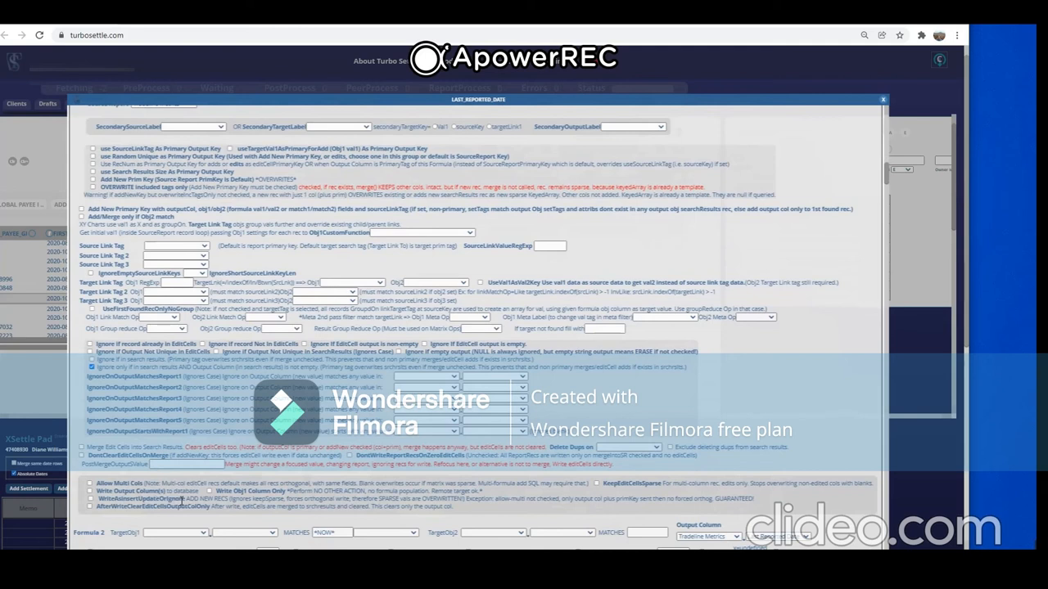
scroll(182, 499, "down", 1)
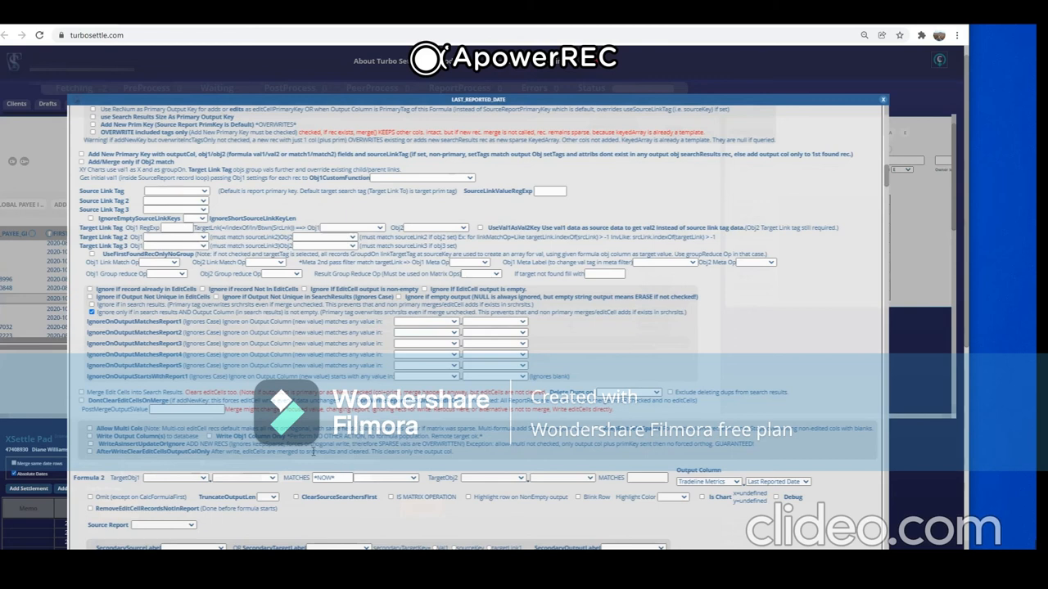
scroll(279, 306, "up", 3)
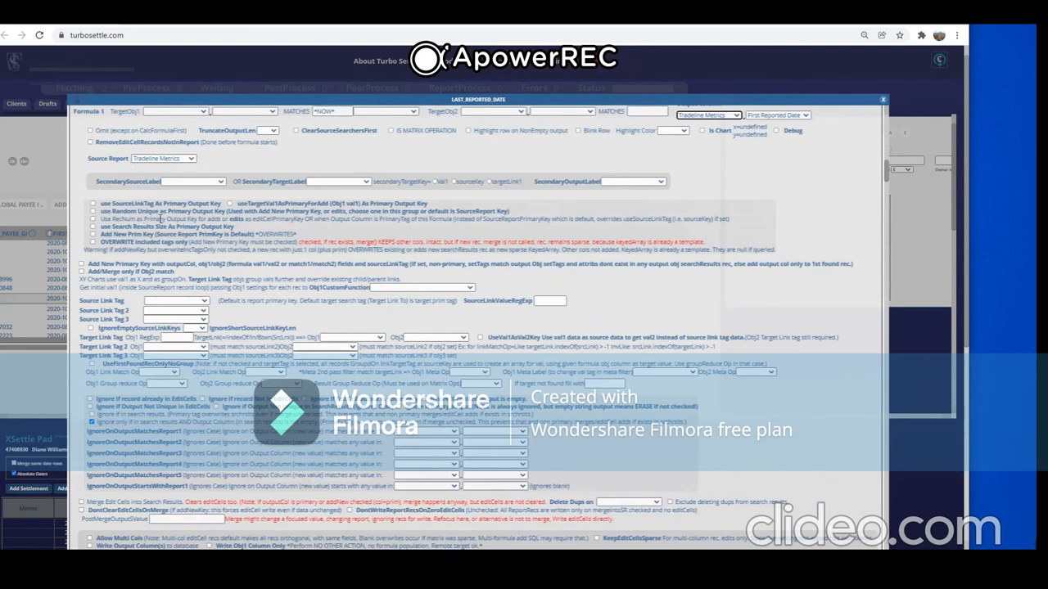
scroll(299, 360, "down", 6)
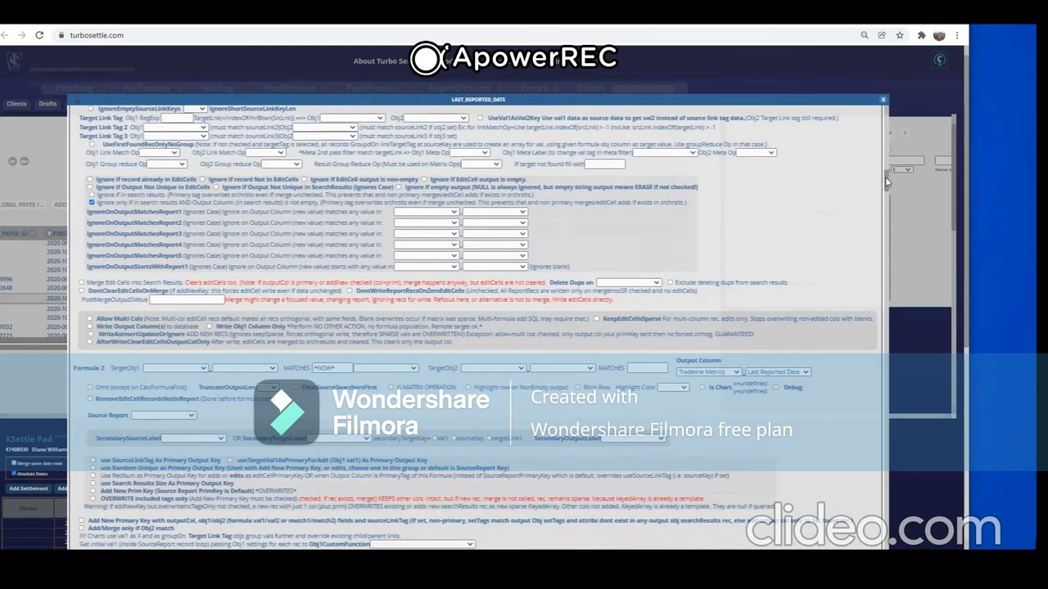
Close the Email Rated Tradelines button's configuration and dismiss the Power Group timing notice.
left_click_drag(886, 178, 908, 152)
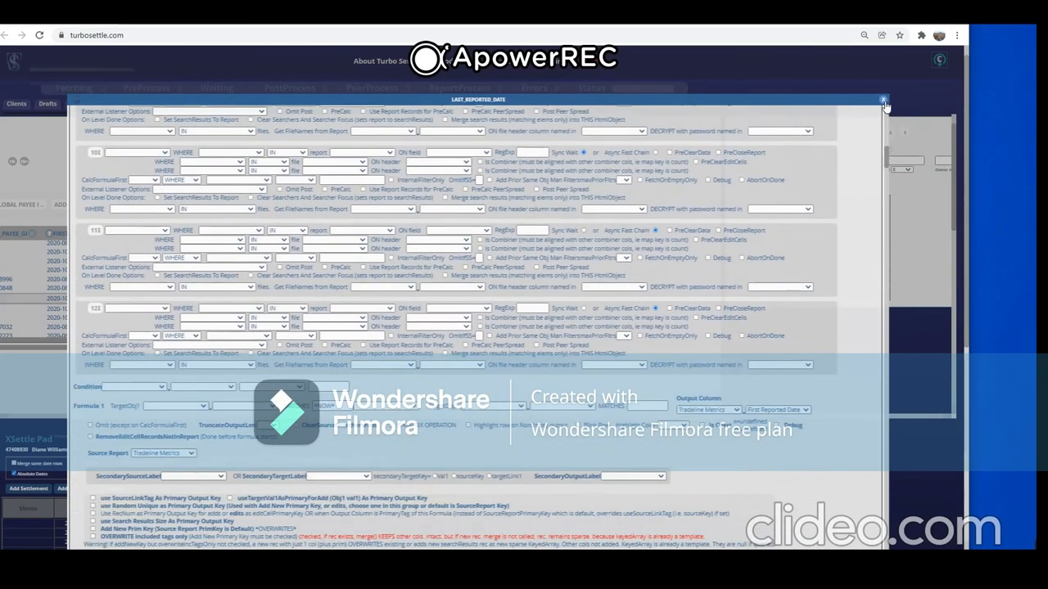
left_click(884, 101)
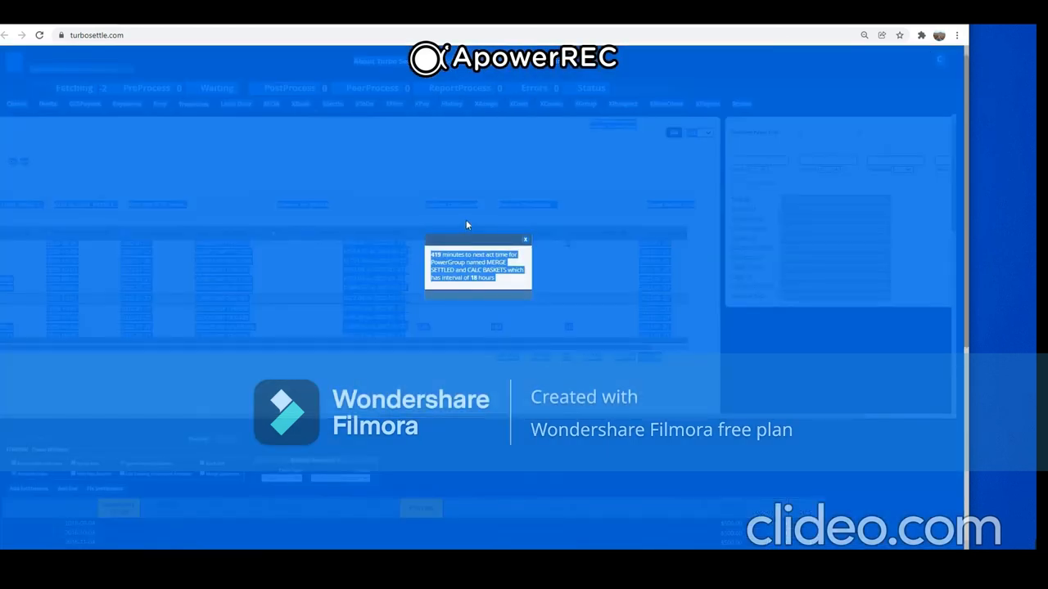
left_click(525, 239)
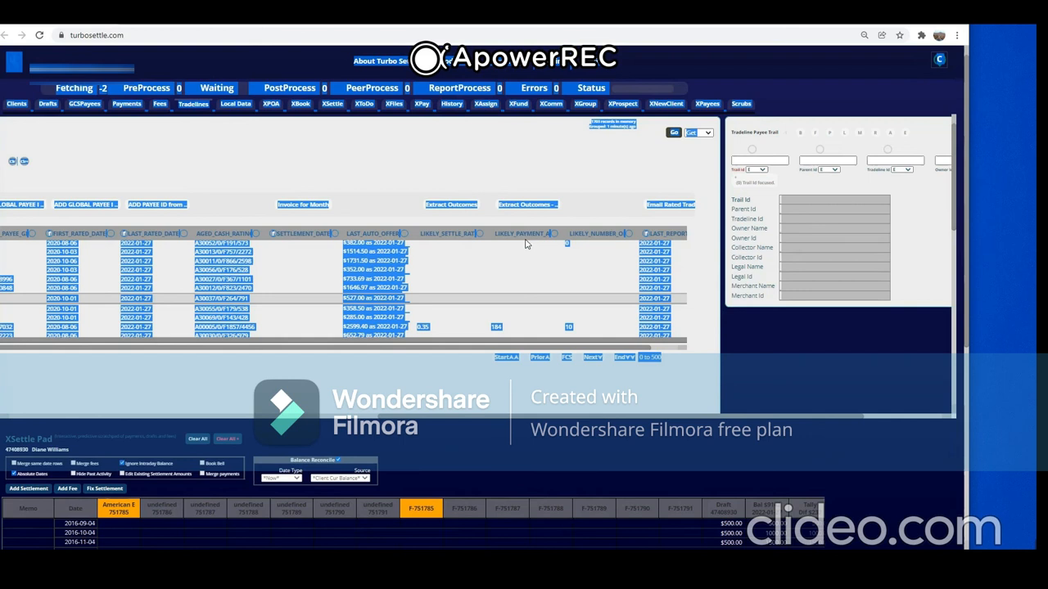
Open the configuration of the Likely Settle Rate column's Extract Outcomes button and inspect the first pre-fetch query's Aged Cash Rating operator choices.
left_click(458, 208)
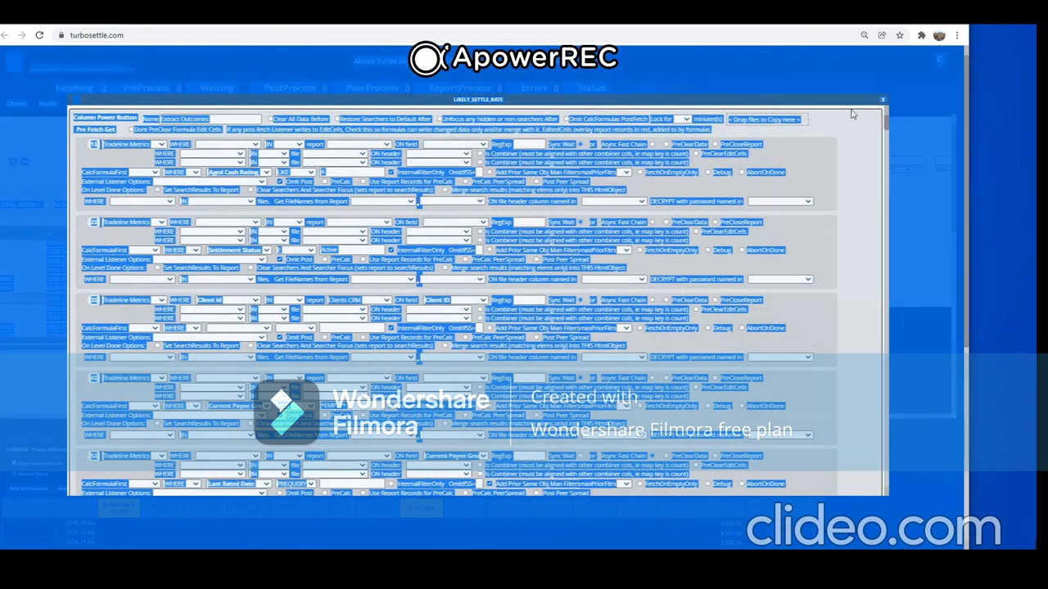
left_click(684, 101)
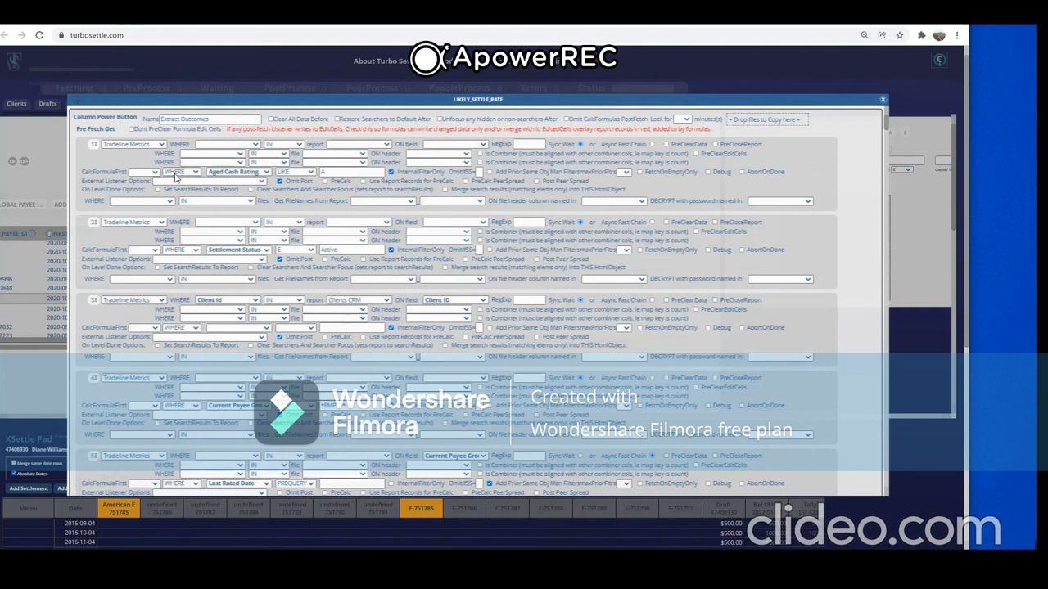
left_click(309, 175)
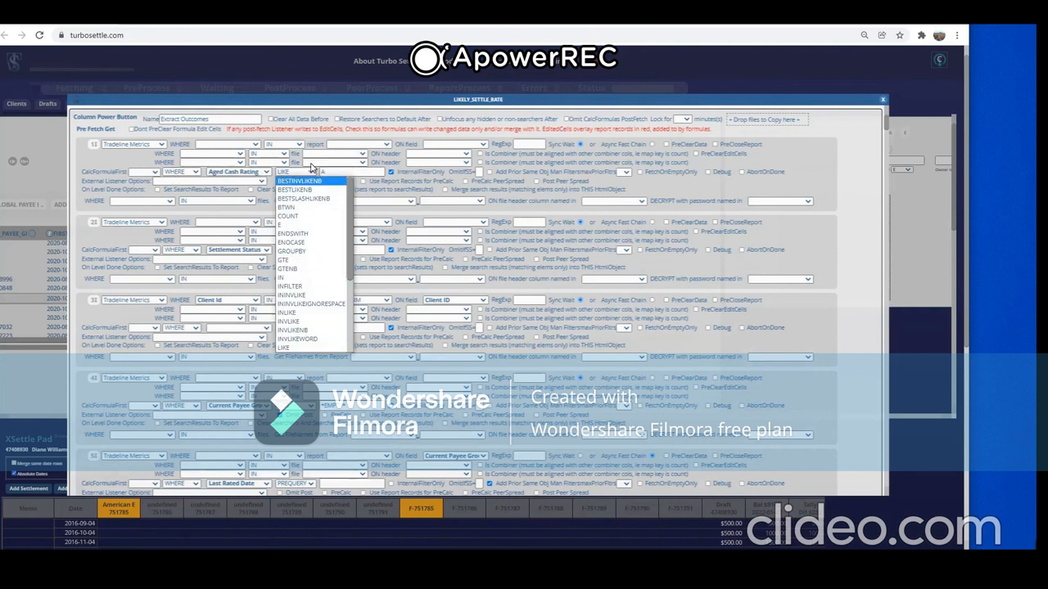
left_click(306, 172)
Inspect the Source Link Tag choices and the operation choices following the settleRatio match in Formula 1, leaving both settings as they are.
scroll(423, 367, "down", 12)
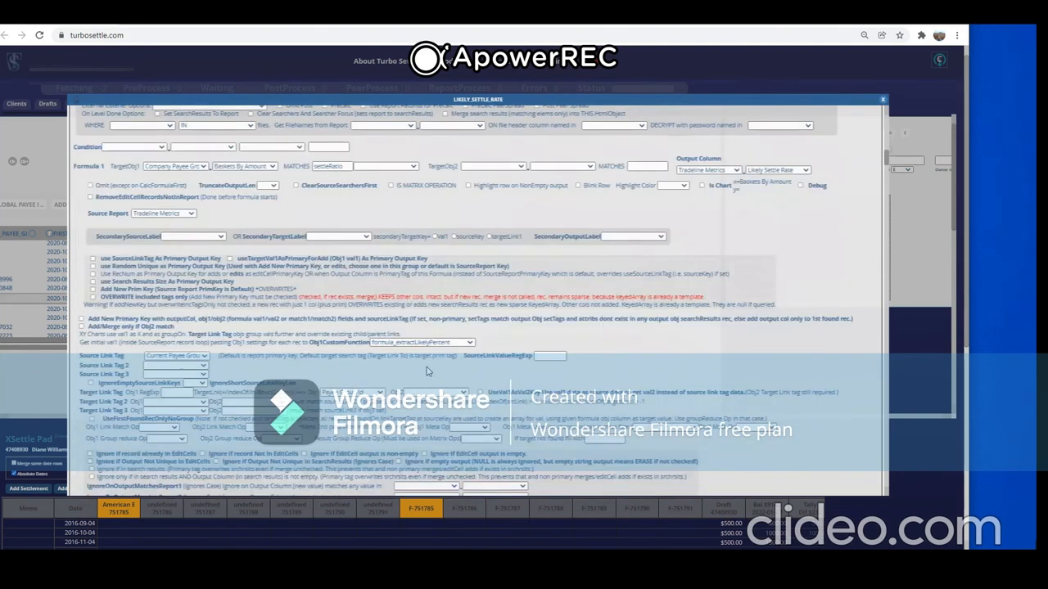
left_click(205, 357)
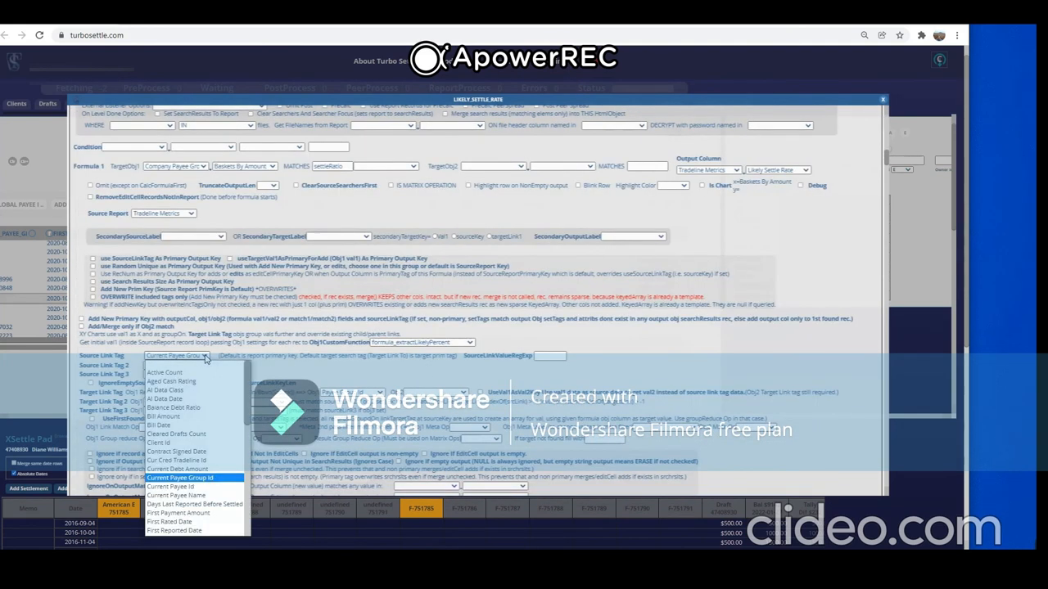
left_click(205, 357)
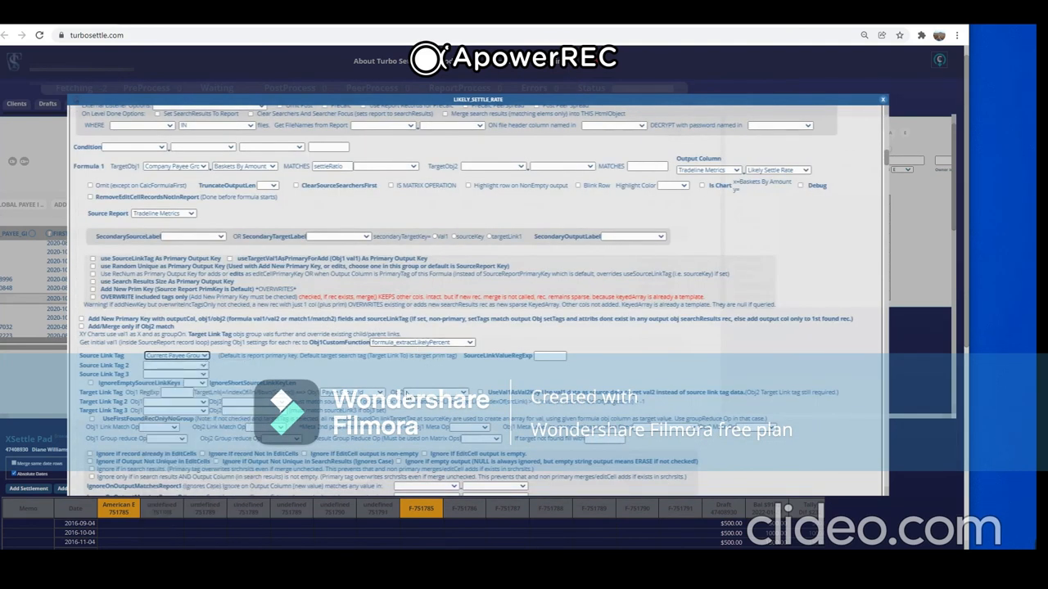
scroll(401, 217, "up", 2)
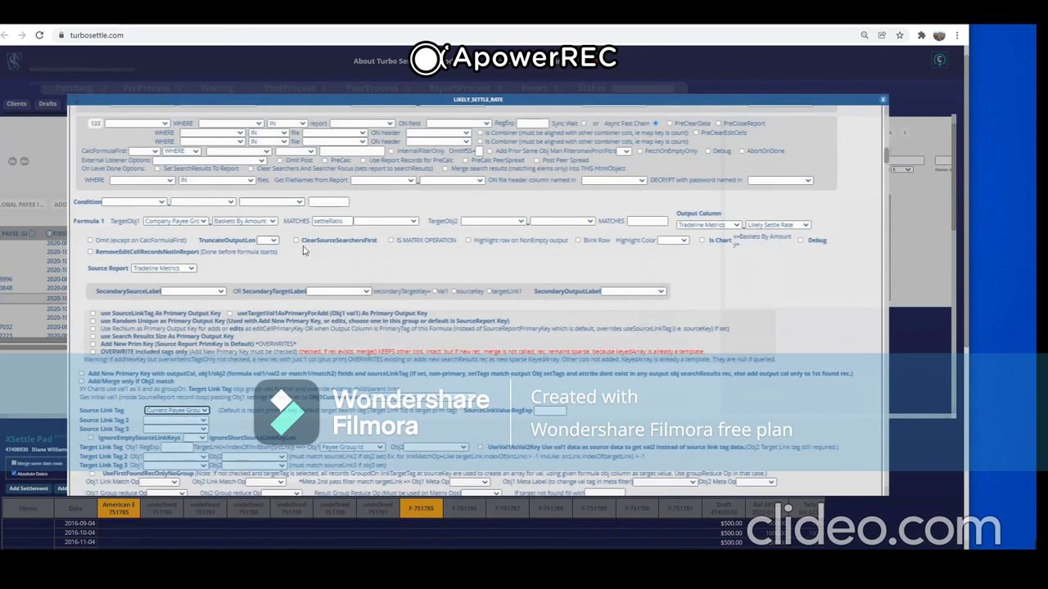
left_click(388, 223)
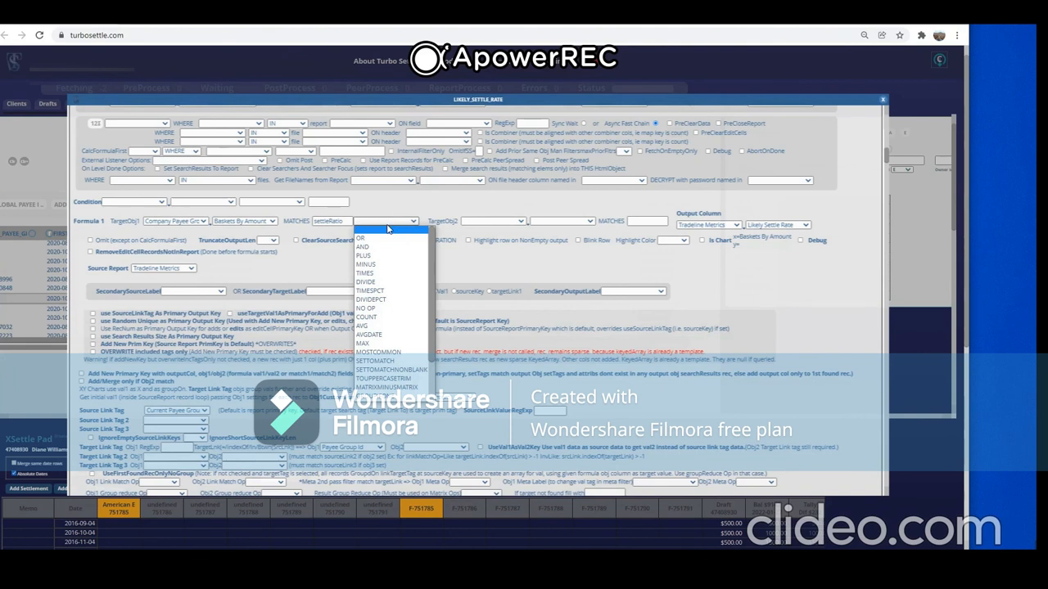
left_click(462, 257)
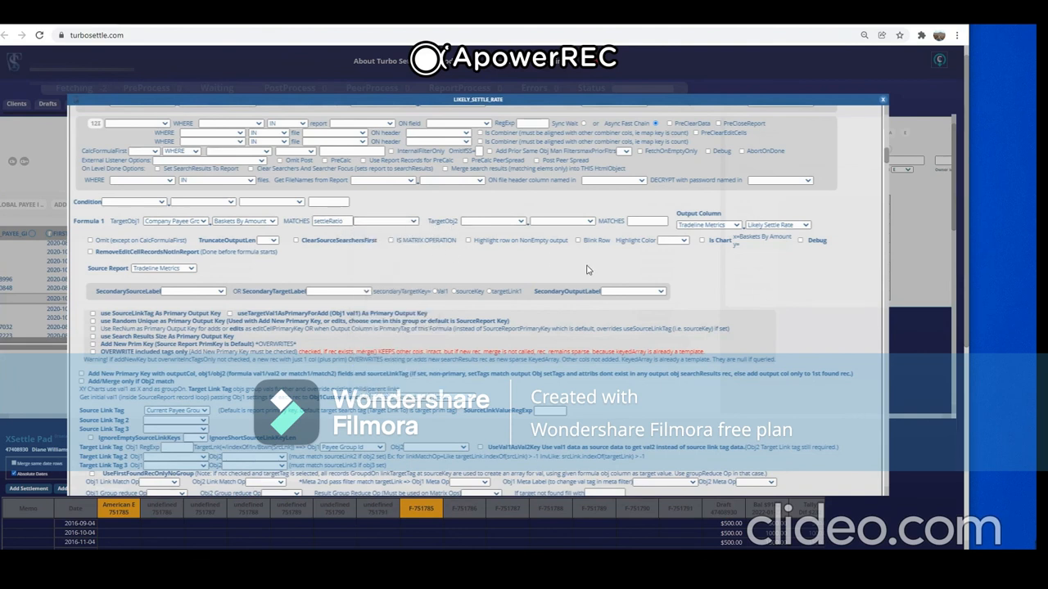